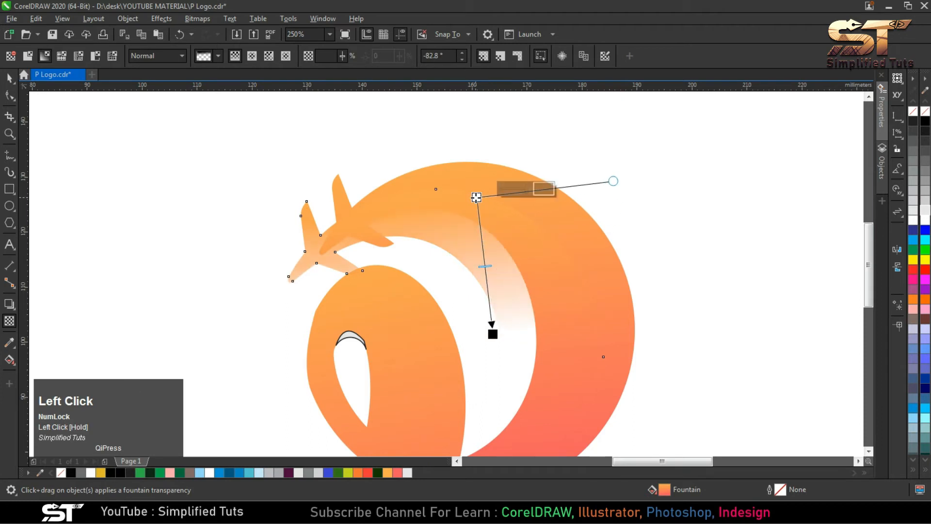
Tint the gradient fill of the offset copy of the airplane-tipped ring with black
click(9, 78)
click(525, 253)
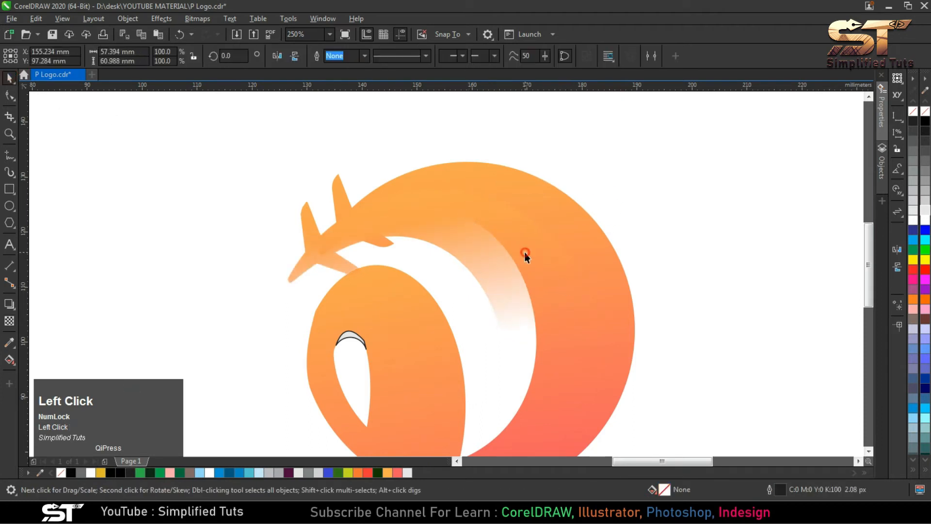
ctrl+click(927, 122)
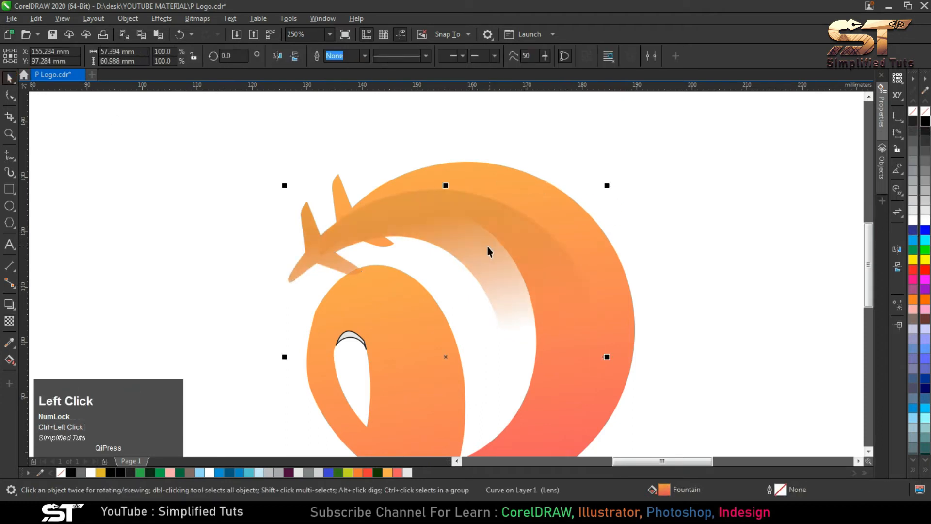
Redirect the offset copy's fountain transparency so it fades from the ring's upper right side towards the airplane
click(10, 321)
drag(469, 212, 485, 210)
drag(492, 332, 478, 315)
drag(485, 211, 539, 238)
drag(477, 314, 378, 237)
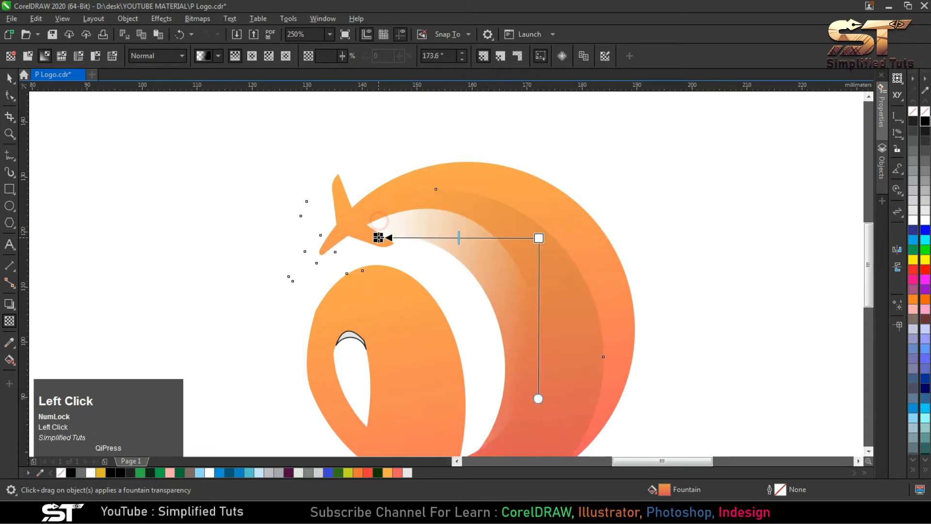
drag(538, 238, 530, 227)
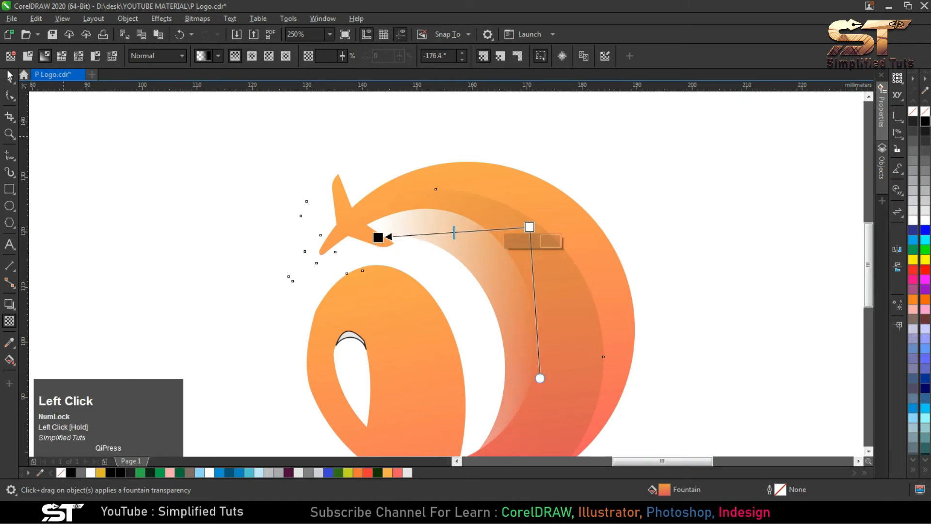
key(space)
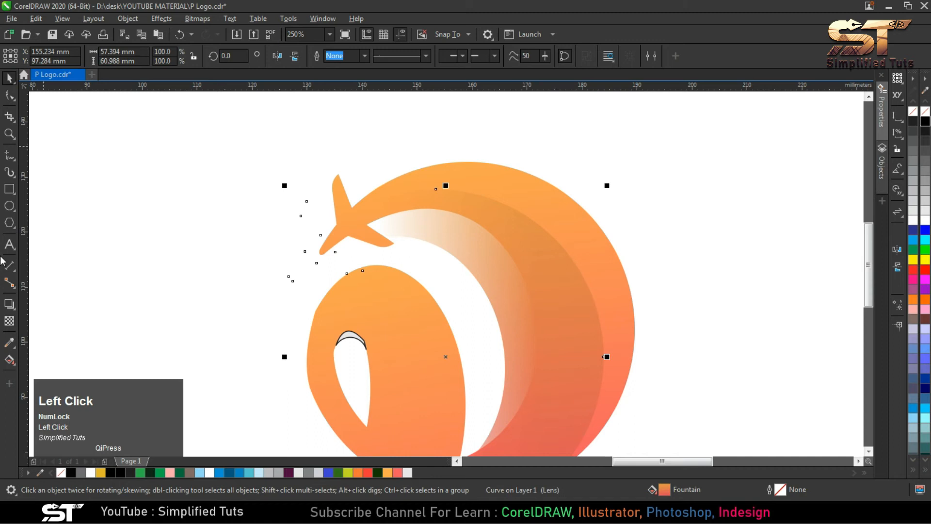
Try the Screen and Overlay merge modes on the offset copy's transparency
click(9, 321)
click(157, 55)
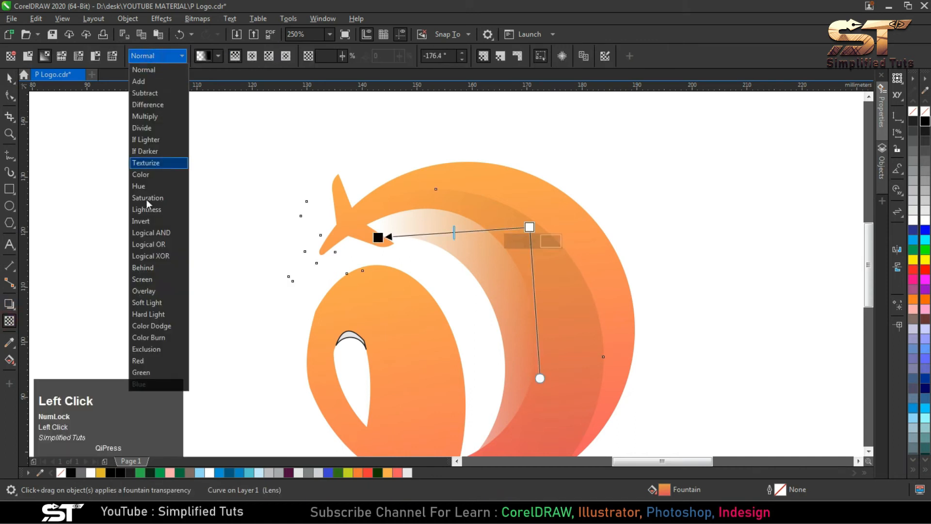
click(146, 281)
click(176, 56)
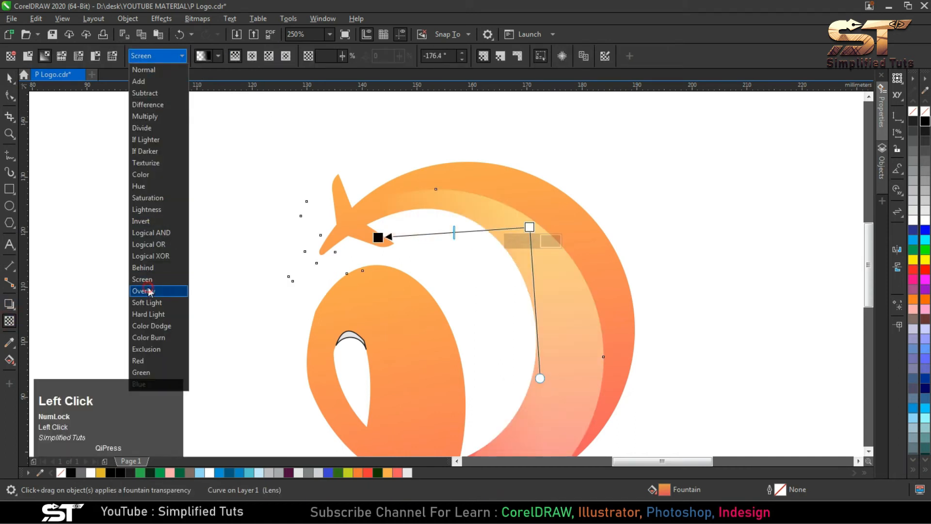
click(150, 291)
Delete the offset transparent copy of the ring
click(9, 78)
click(552, 255)
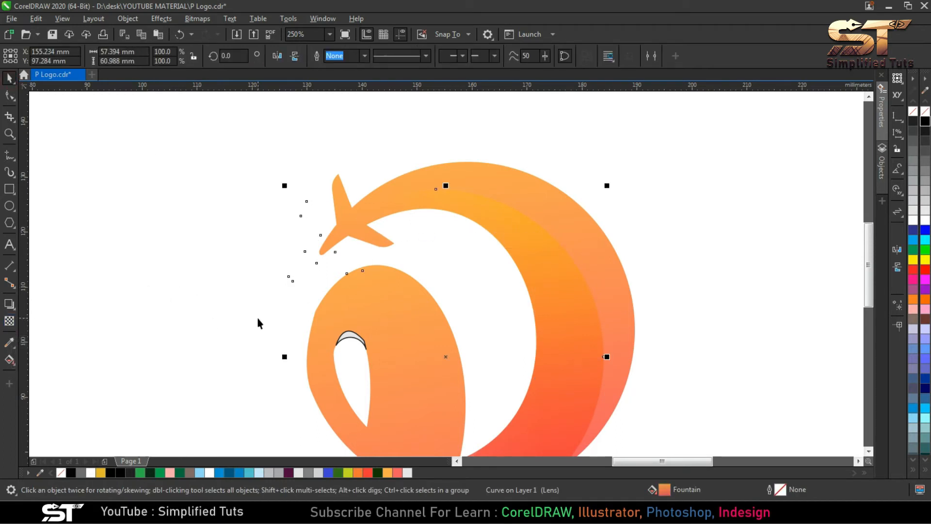
key(Delete)
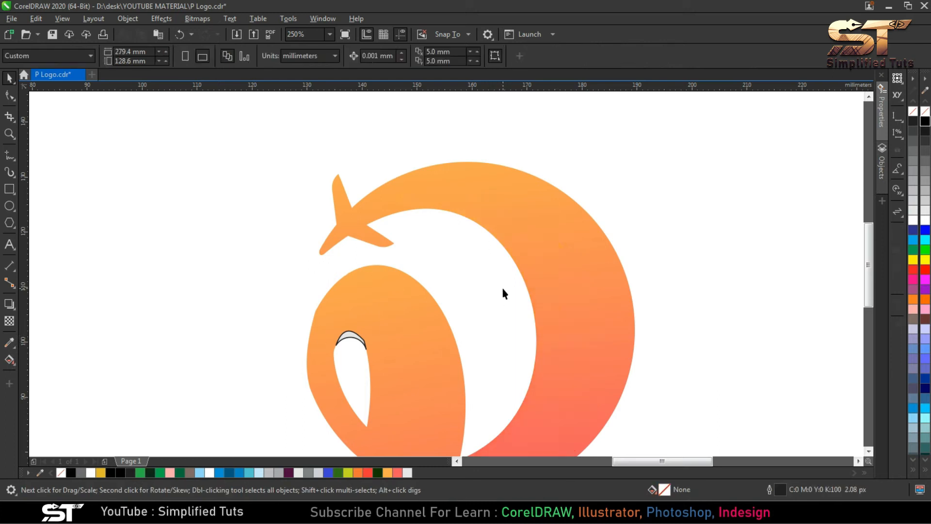
Try a straight line from the airplane across to the ring's lower right side, about 40 mm wide and 34 mm high
key(ctrl+a)
key(shift+F2)
click(482, 247)
click(12, 155)
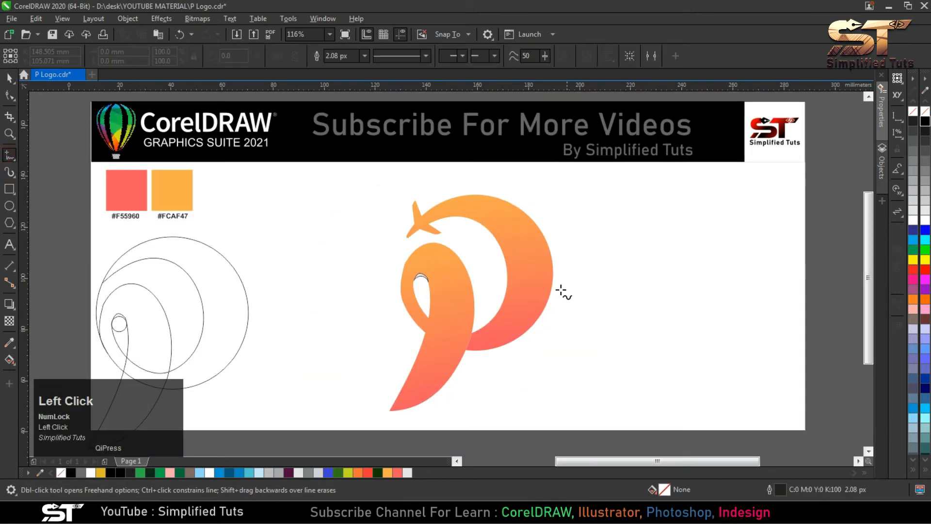
click(428, 218)
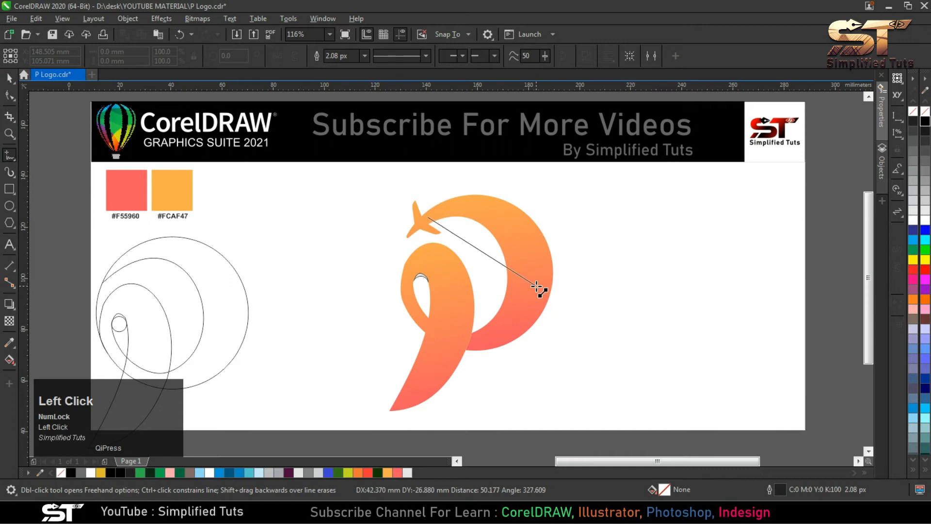
click(530, 306)
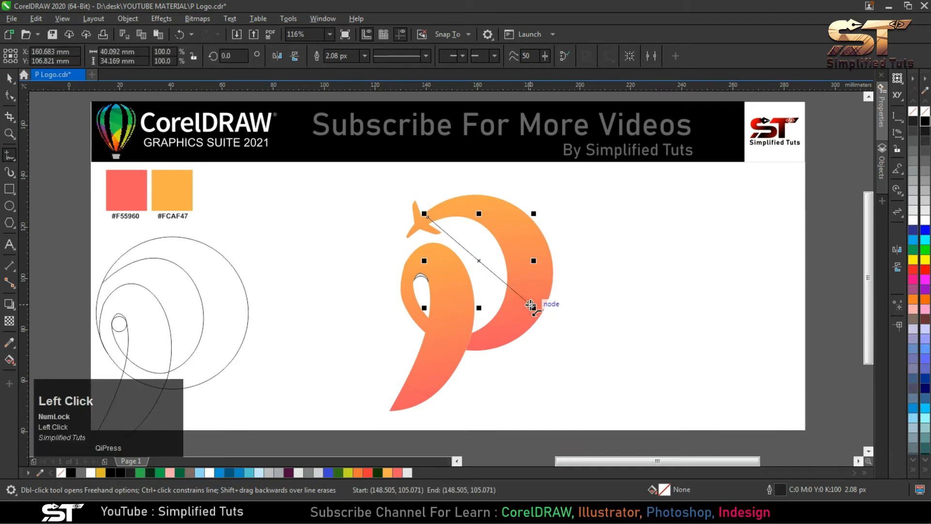
click(10, 78)
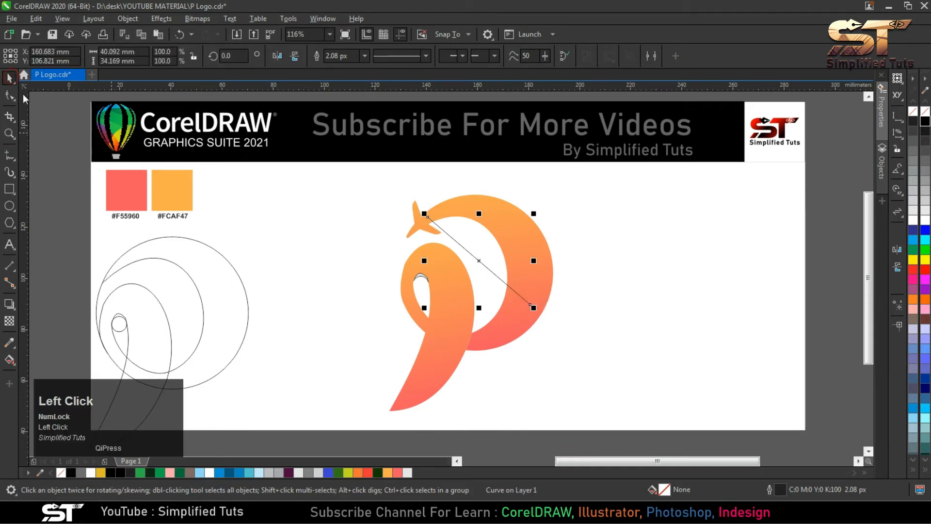
click(76, 241)
Draw a circle about 44 mm in diameter over the ring's opening and shift it towards the airplane side
click(9, 205)
drag(447, 218, 525, 323)
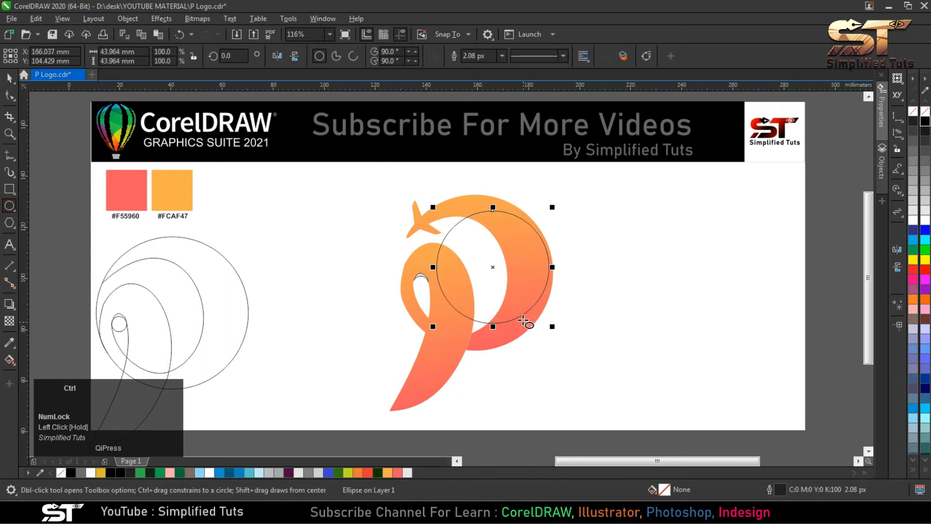
key(space)
drag(473, 245, 444, 243)
drag(524, 328, 533, 337)
key(ctrl+z)
Stretch the circle into an ellipse that reaches the ring's lower edge and overlaps the inner part of its band
click(478, 264)
drag(465, 324, 468, 354)
drag(525, 280, 537, 279)
click(465, 249)
click(464, 249)
click(463, 264)
click(481, 251)
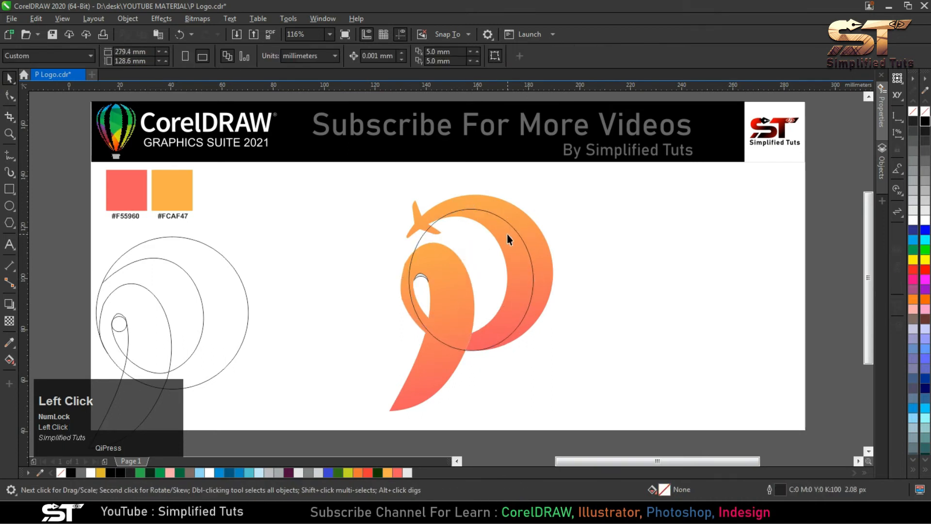
Smart-fill the ring area enclosed by the ellipse with dark purple as a separate crescent and remove the ellipse
click(16, 365)
click(49, 373)
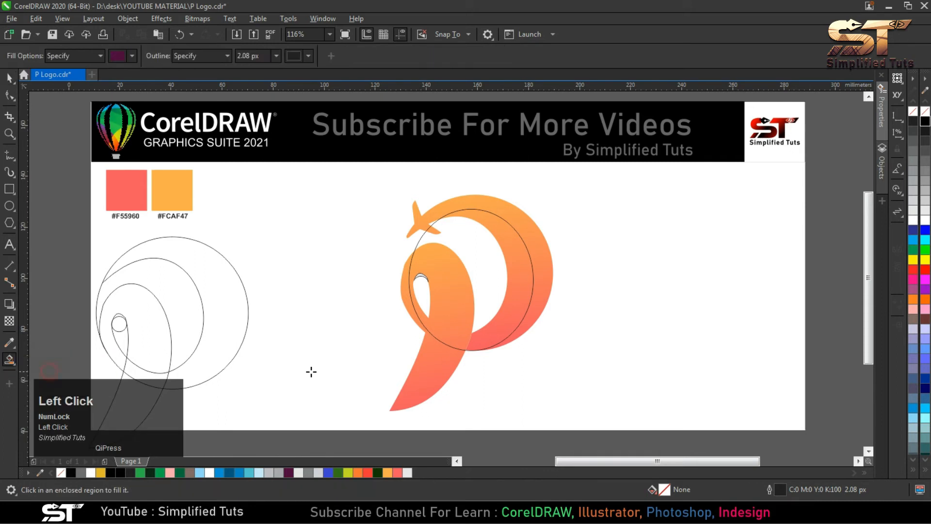
click(514, 266)
click(9, 78)
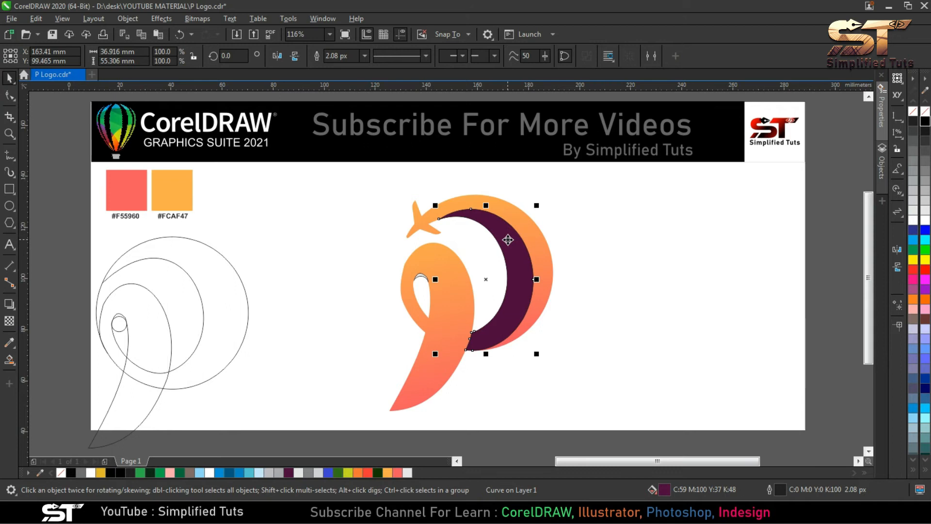
Copy only the fill from the orange gradient ring onto the crescent and remove the crescent's outline
click(42, 23)
click(73, 100)
click(387, 243)
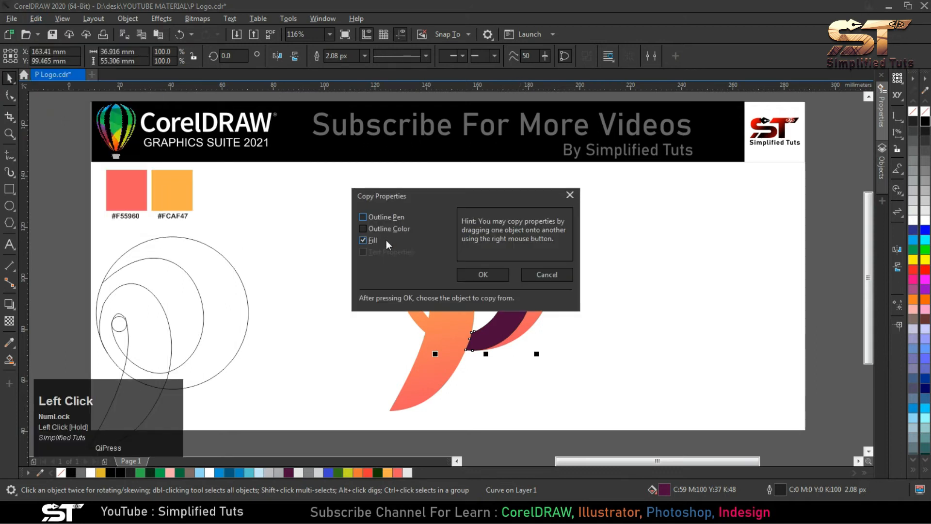
click(484, 275)
click(528, 223)
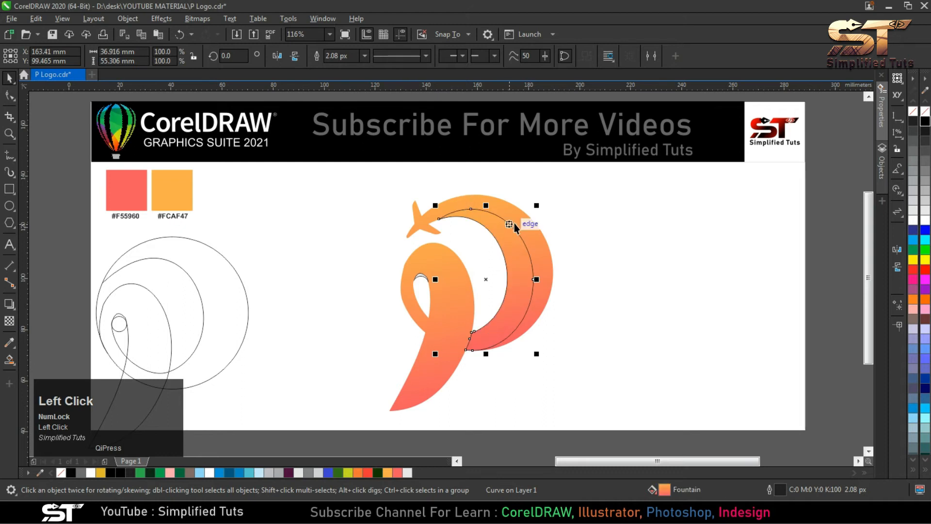
right_click(914, 113)
Apply a fountain transparency to the crescent and set its merge mode to Overlay
scroll(485, 222, up, 2)
click(511, 224)
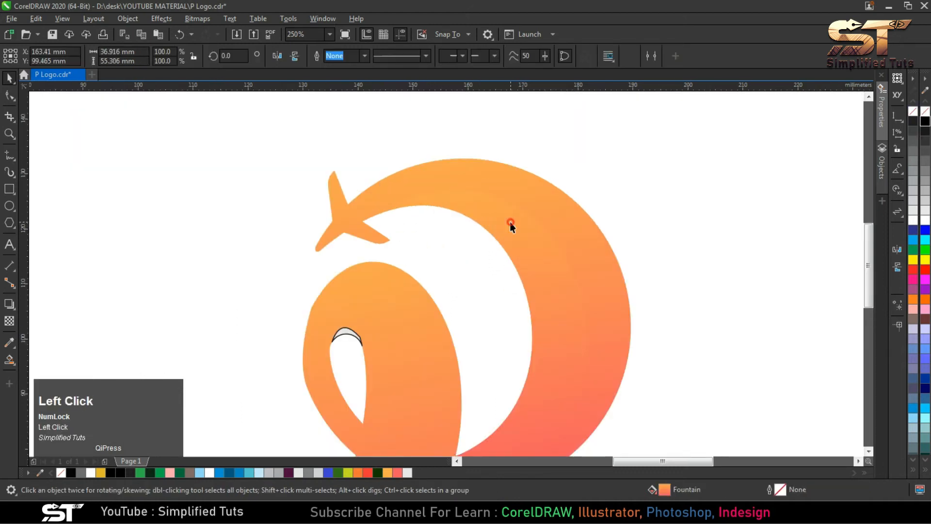
click(9, 321)
drag(525, 268, 503, 214)
drag(529, 269, 511, 218)
click(158, 56)
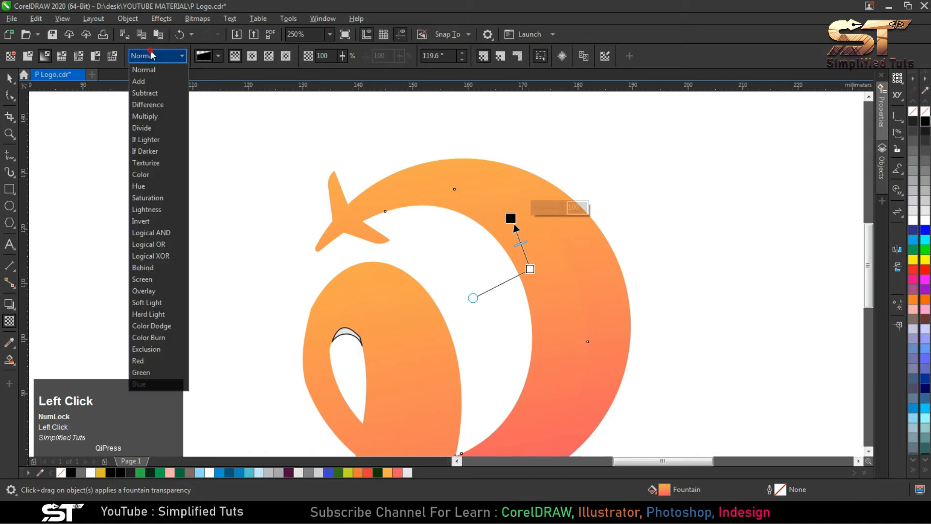
click(147, 296)
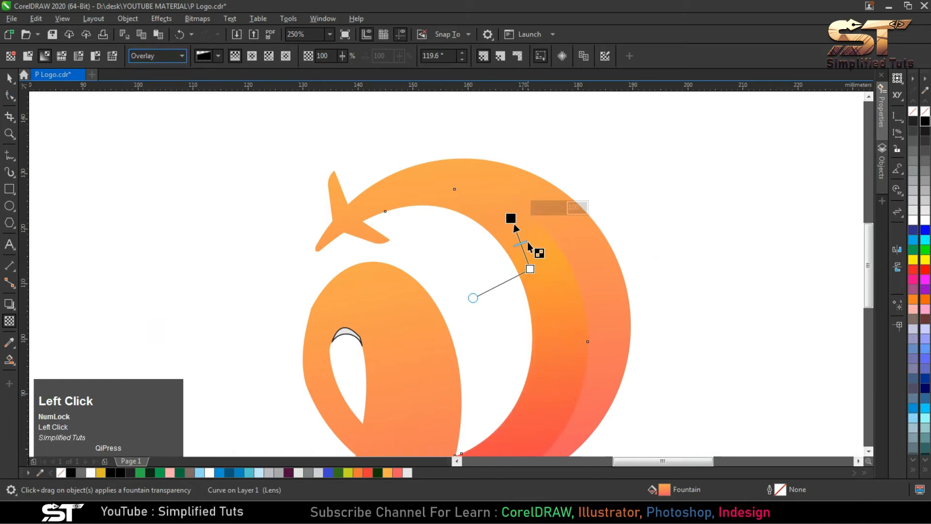
Reverse the crescent's transparency so it fades from the upper part of the ring down towards the opening
drag(553, 270, 530, 324)
drag(518, 220, 522, 217)
drag(531, 323, 470, 335)
drag(522, 225, 518, 228)
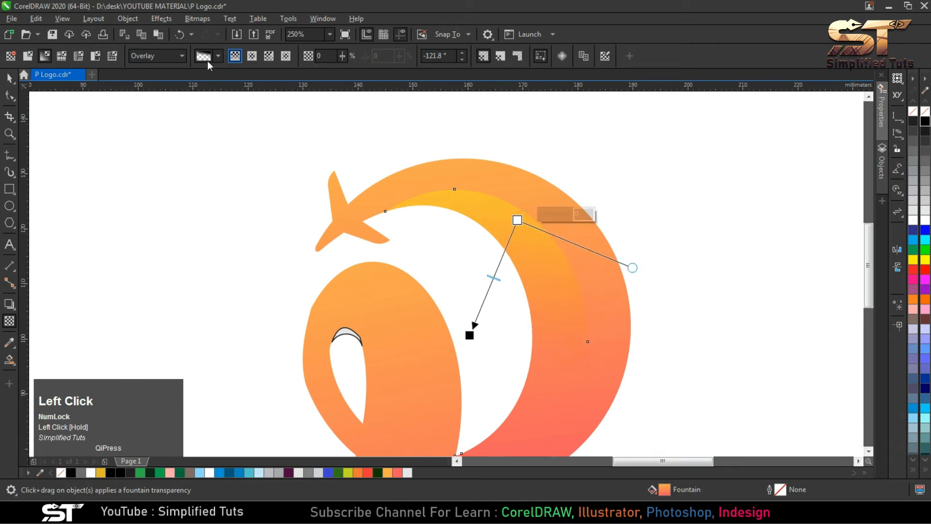
Set the transparency of the crescent's starting node to 50%, then reduce it to 40%
click(317, 56)
text(50)
key(Return)
drag(331, 56, 312, 58)
text(40)
key(Return)
key(space)
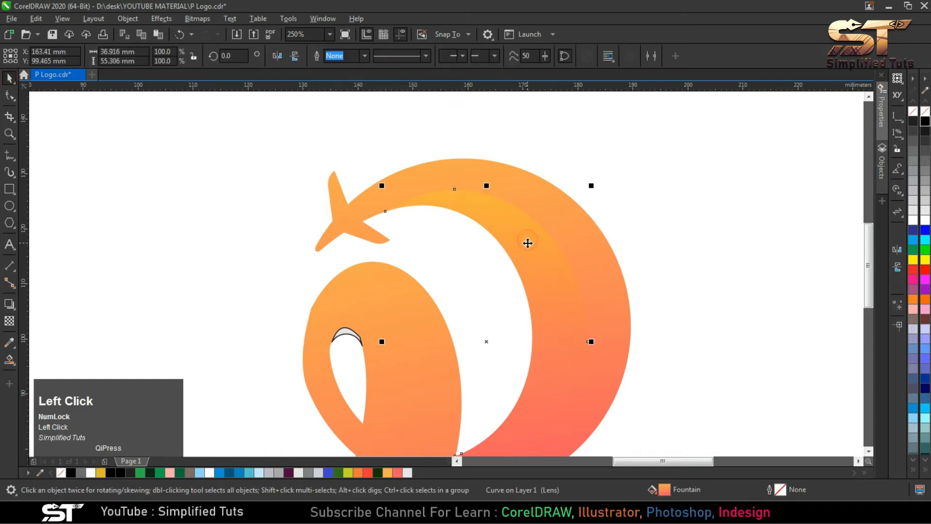
Undo the accidental move of the crescent and replace its gradient fill with solid black
scroll(527, 243, up, 2)
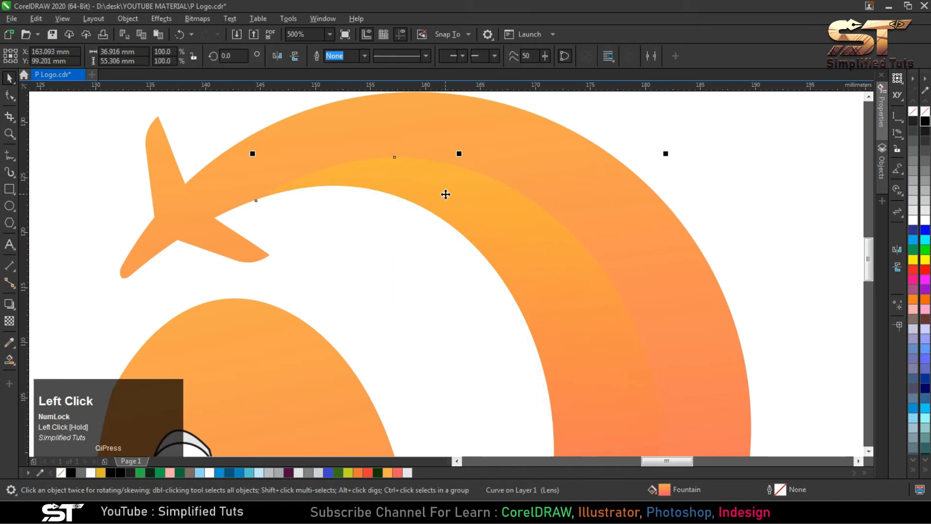
key(ctrl+z)
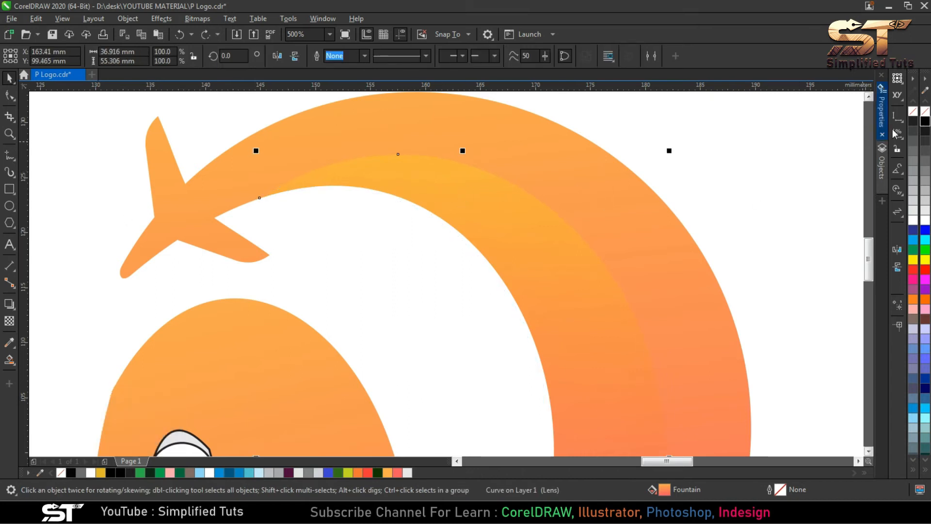
click(925, 121)
scroll(549, 194, down, 2)
scroll(549, 194, down, 2)
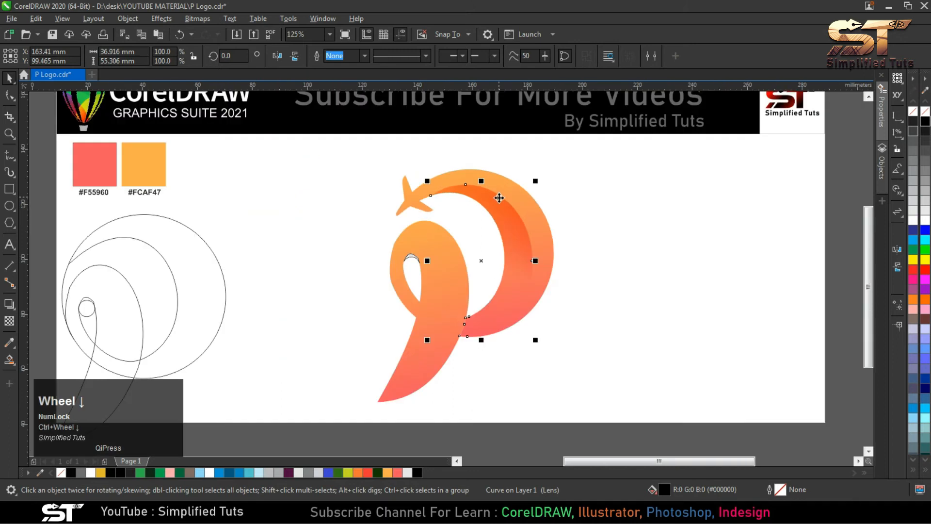
Try a light grey fill (#CCCCCC) on the crescent, then return it to black
scroll(496, 208, up, 2)
click(925, 221)
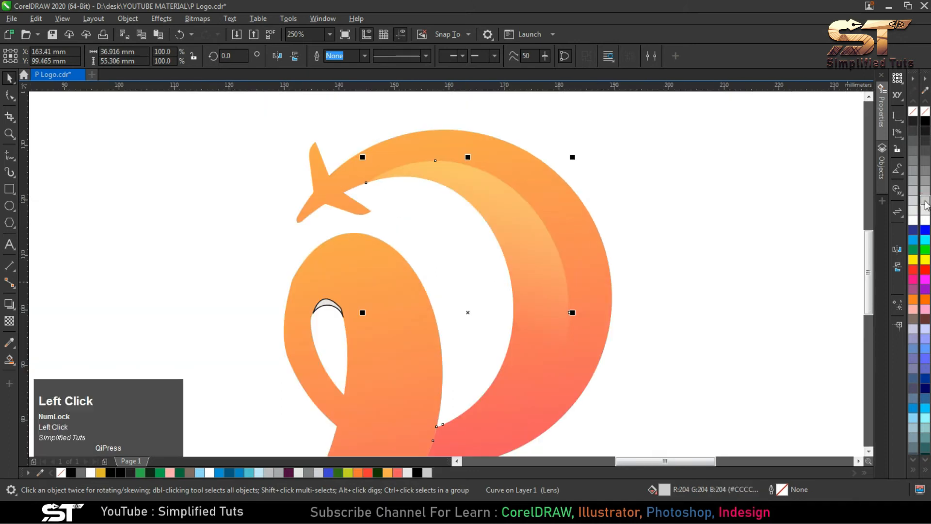
click(923, 124)
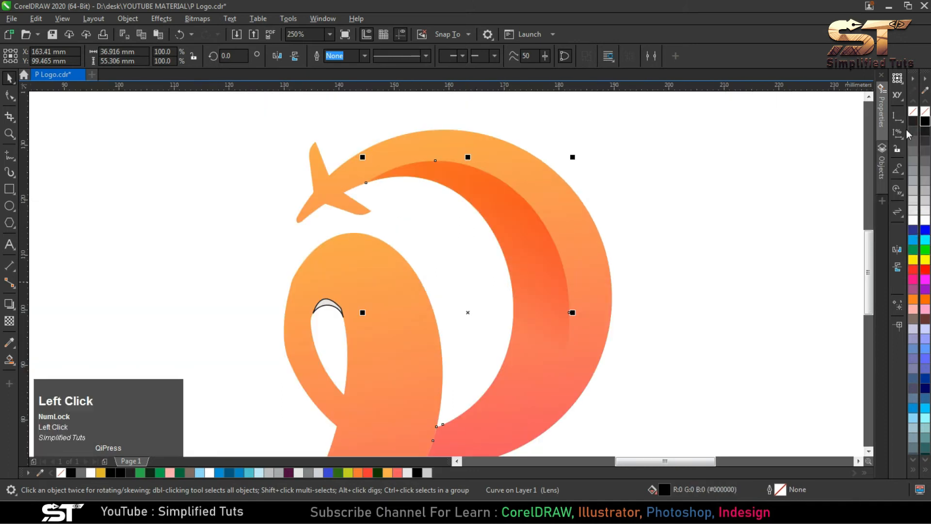
click(517, 205)
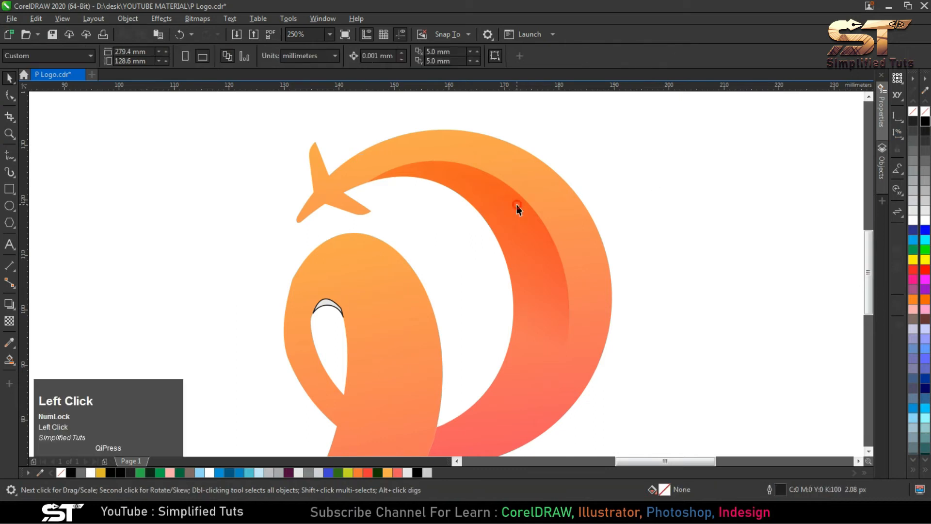
key(Escape)
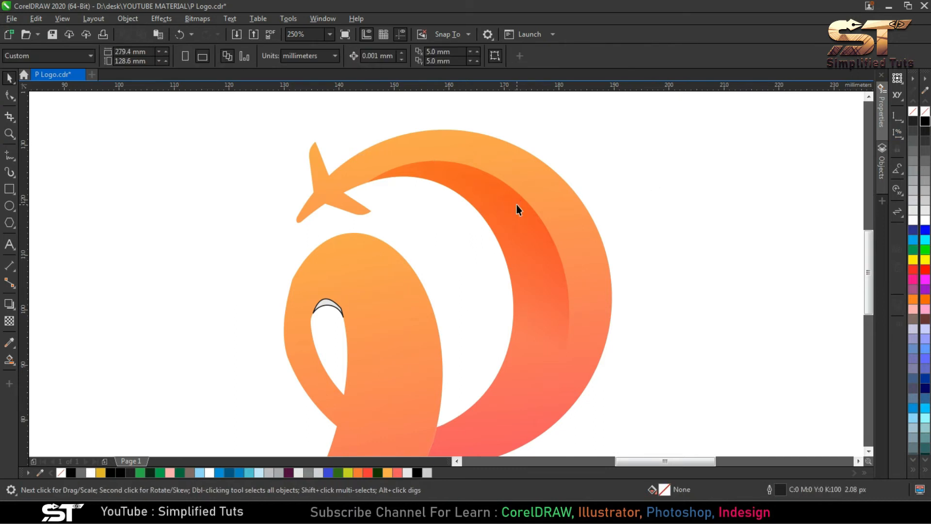
click(517, 205)
key(Escape)
click(517, 204)
key(Escape)
Nudge the start of the crescent's fountain transparency and change its merge mode to Multiply
click(517, 205)
click(9, 321)
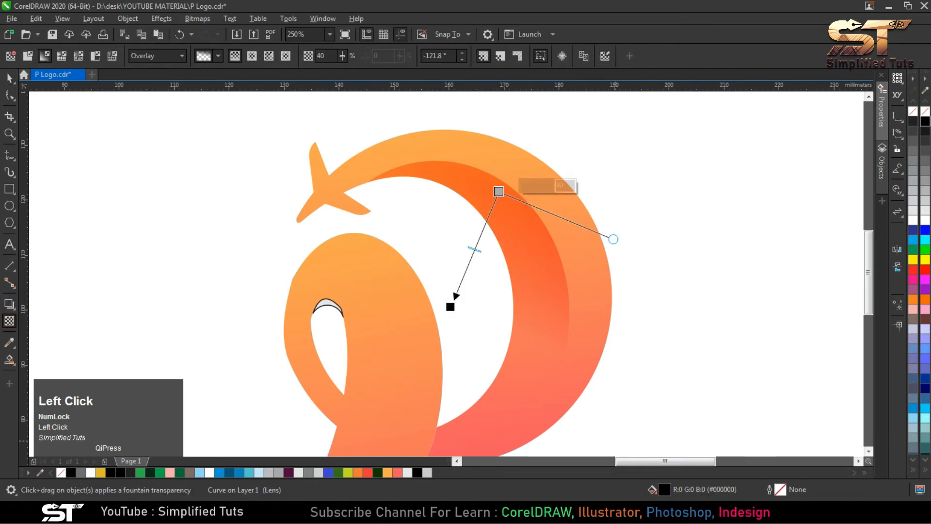
drag(499, 192, 500, 199)
click(160, 56)
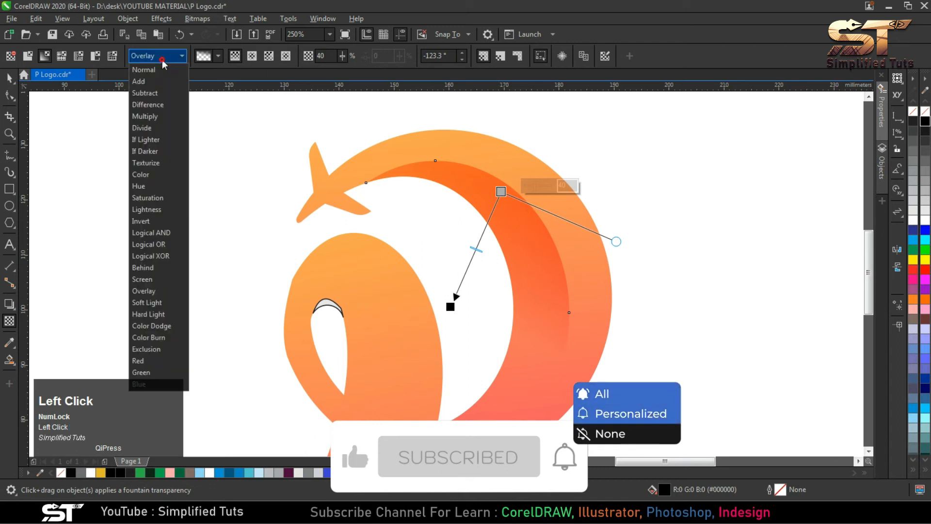
click(148, 121)
Realign the crescent's transparency to fade almost vertically, from above the ring down into the opening
drag(501, 191, 403, 155)
drag(450, 306, 468, 313)
drag(404, 152, 462, 99)
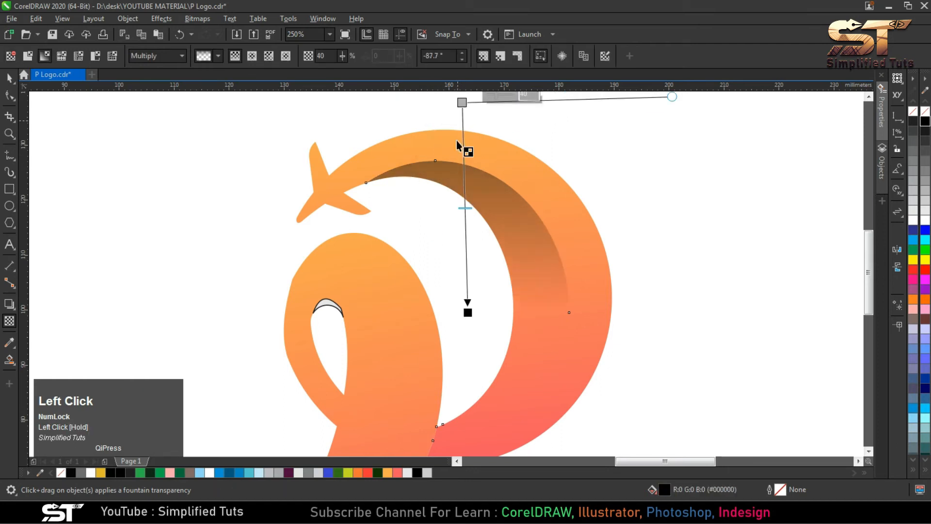
scroll(461, 100, down, 2)
drag(456, 179, 450, 117)
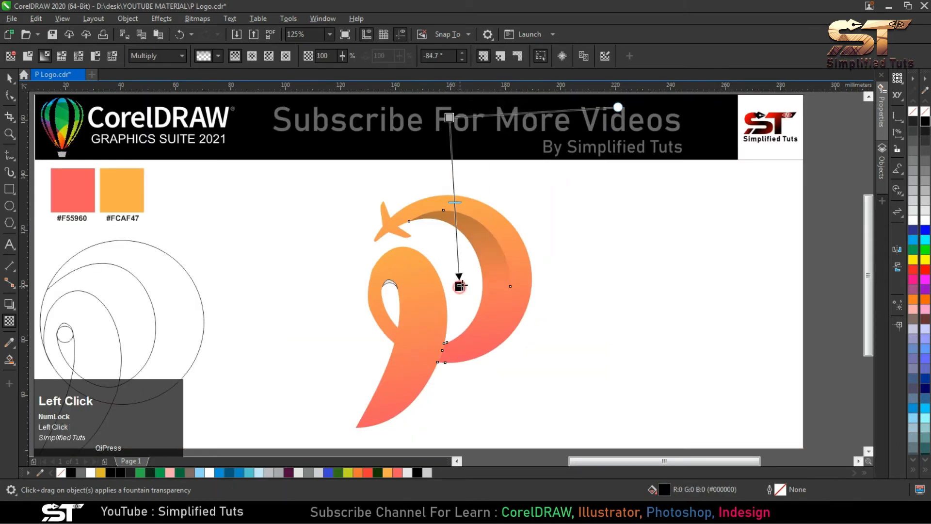
Shorten the crescent's fountain transparency so its fade ends higher inside the ring's opening, and review the whole page
drag(460, 286, 462, 268)
click(9, 78)
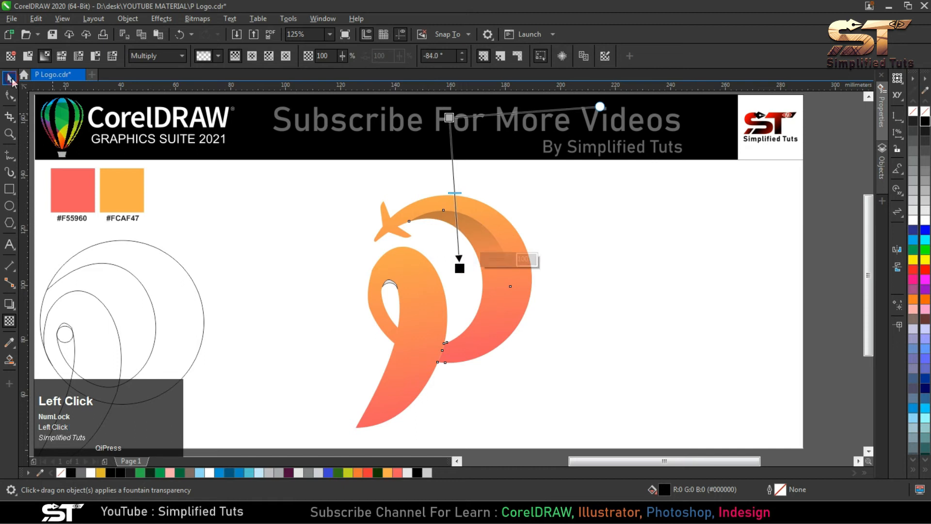
scroll(473, 252, down, 2)
scroll(453, 286, up, 2)
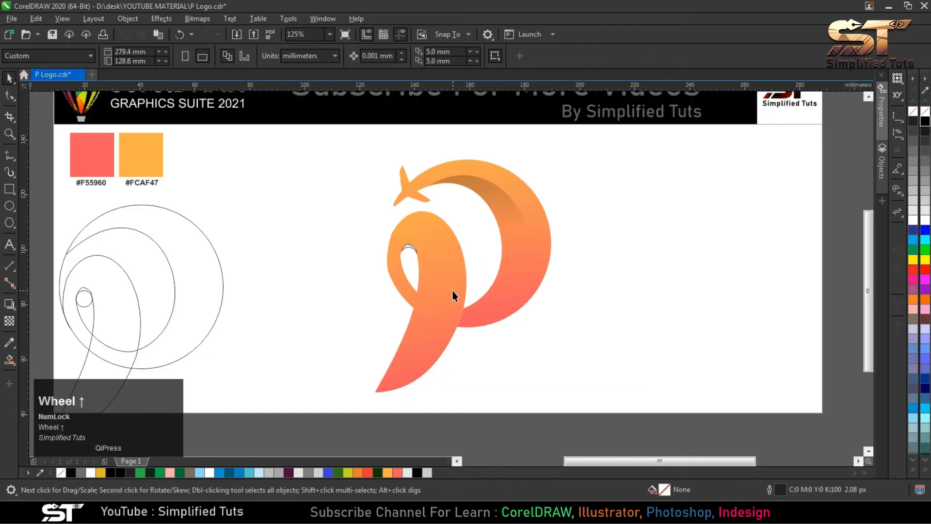
ctrl+click(439, 256)
key(ctrl+a)
key(F2)
key(shift+F2)
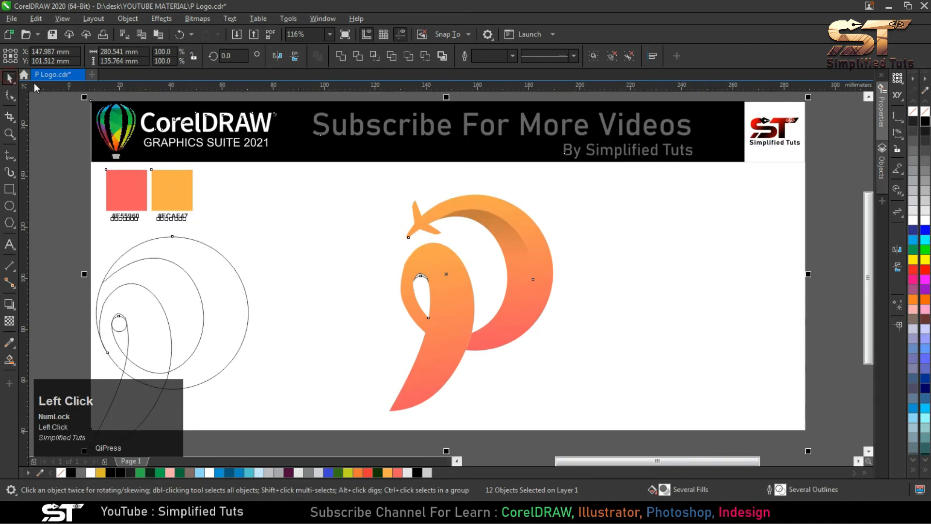
Draw an open two-segment line from the stem up beside the small loop's hole and across to the hole's outer edge
click(9, 155)
click(451, 330)
double_click(450, 263)
click(412, 284)
Convert the line to curves and bend it into a smooth arch around the top of the loop's hole
click(9, 96)
drag(318, 221, 502, 395)
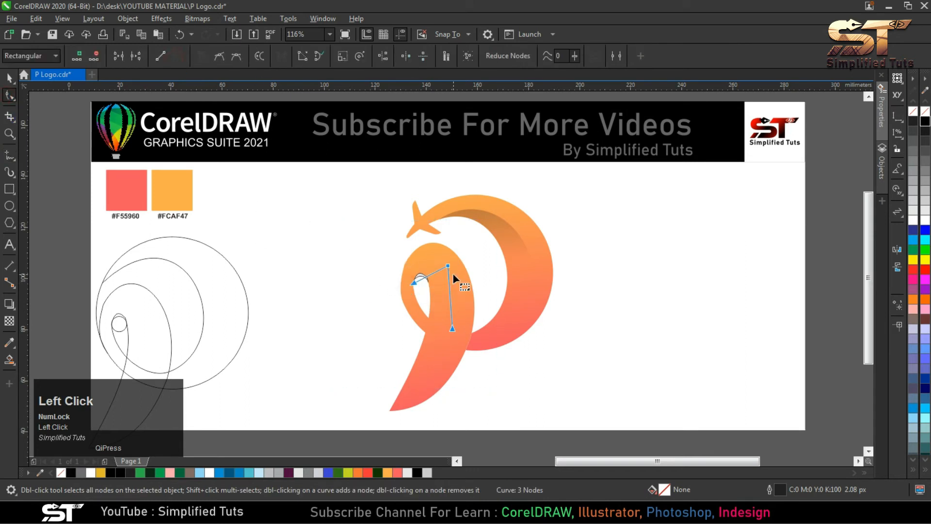
drag(431, 277, 423, 262)
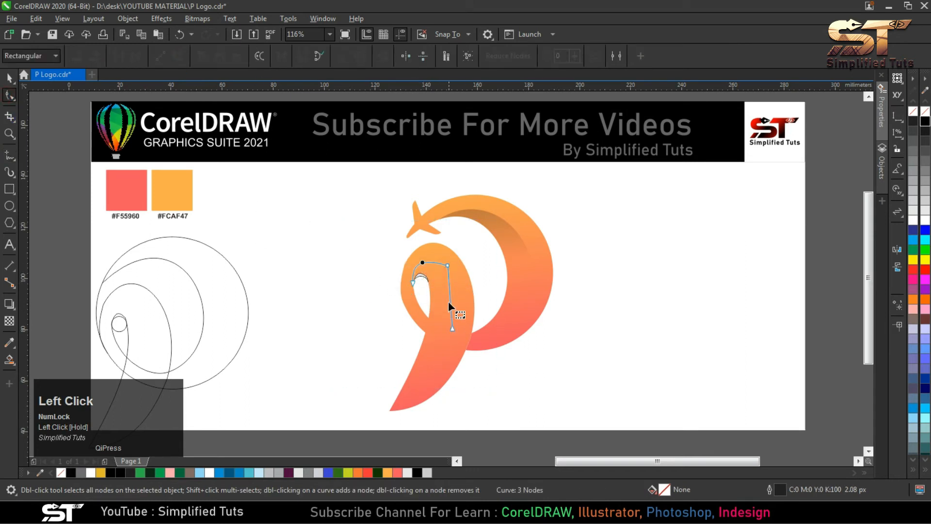
drag(450, 292, 454, 291)
double_click(447, 265)
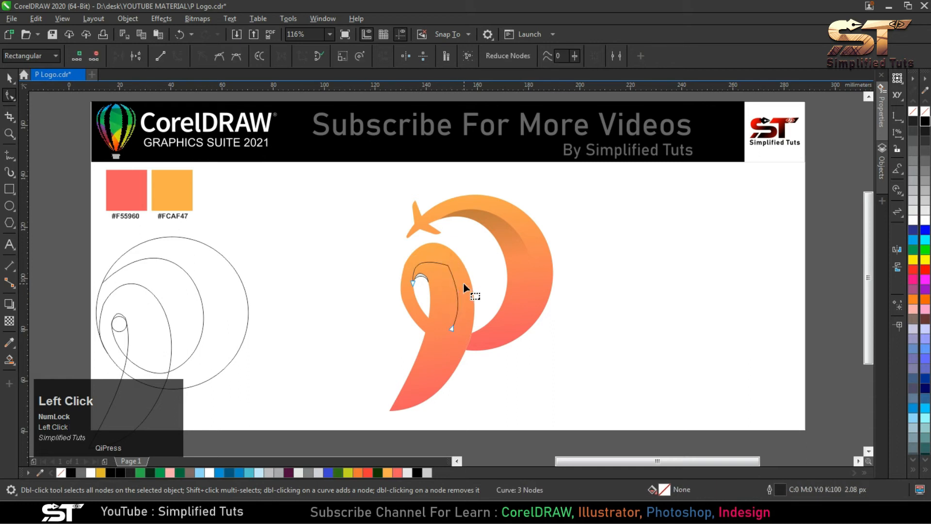
drag(451, 331, 443, 338)
drag(468, 275, 479, 273)
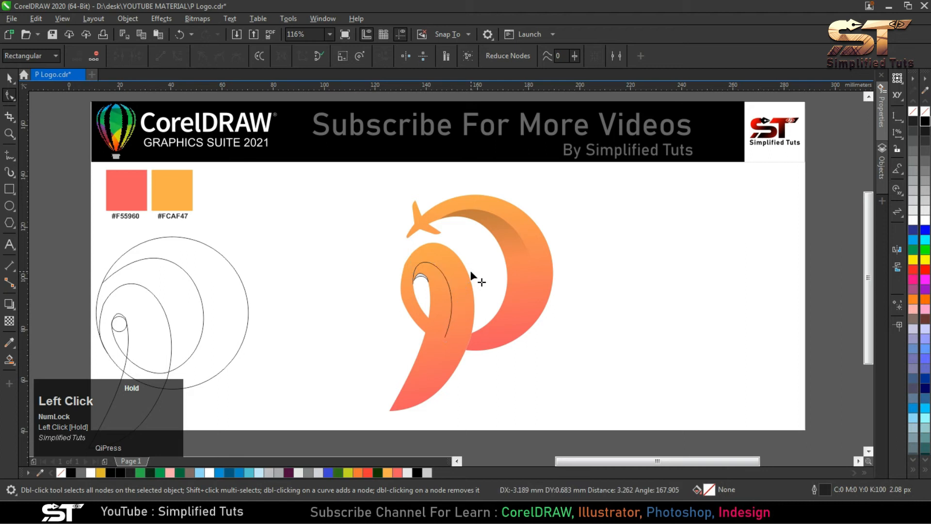
drag(411, 235, 417, 238)
scroll(485, 310, up, 5)
click(10, 78)
click(291, 228)
drag(466, 359, 471, 376)
key(ctrl+z)
drag(448, 328, 453, 356)
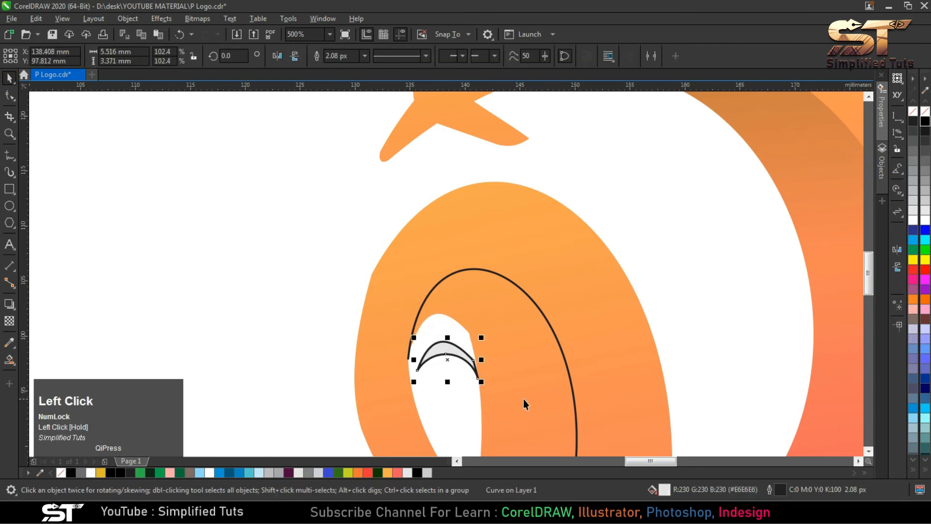
key(ctrl+z)
Weld the light grey sliver at the top of the hole to the orange loop shape
click(456, 332)
click(449, 326)
click(431, 331)
click(430, 329)
shift+click(483, 297)
click(451, 330)
click(443, 314)
shift+click(427, 248)
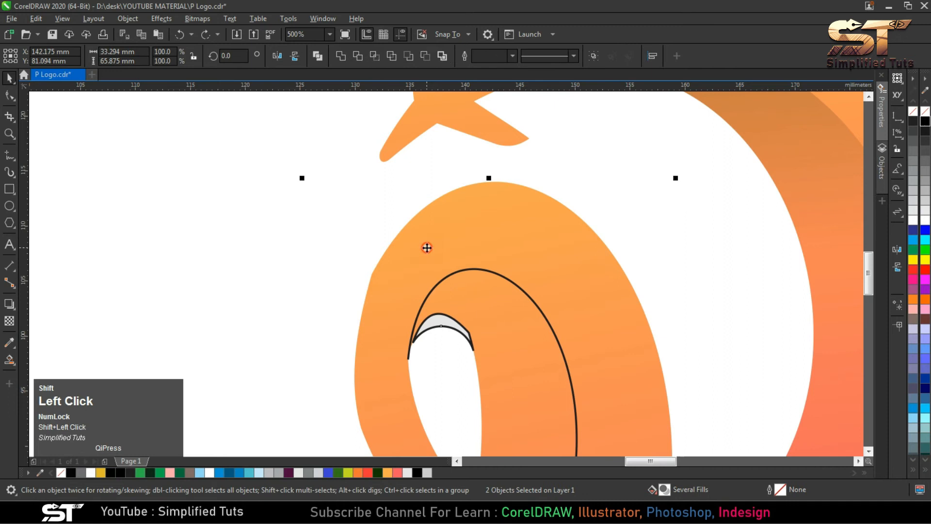
click(340, 59)
Extend the arch curve with a straight segment from its lower end to just beside the stem's pointed tip
scroll(434, 235, down, 3)
click(406, 245)
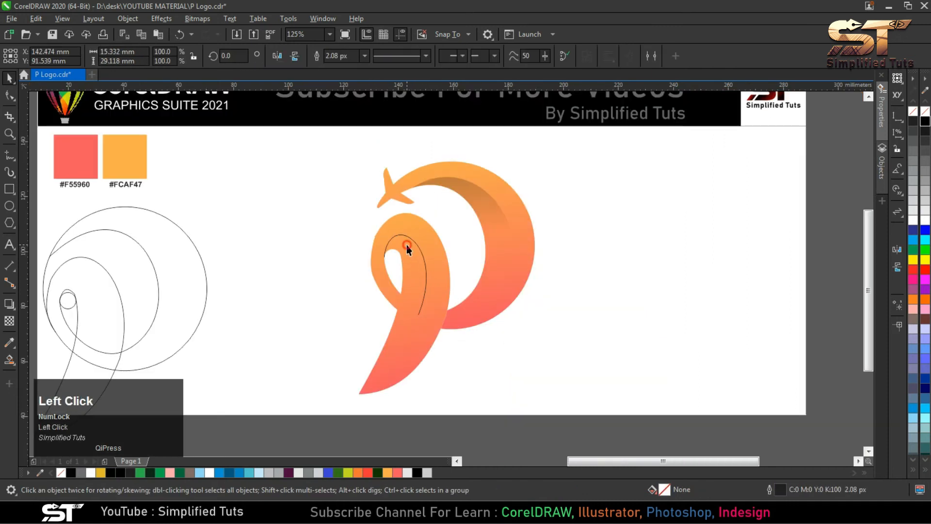
scroll(418, 304, up, 2)
click(466, 301)
scroll(471, 274, down, 2)
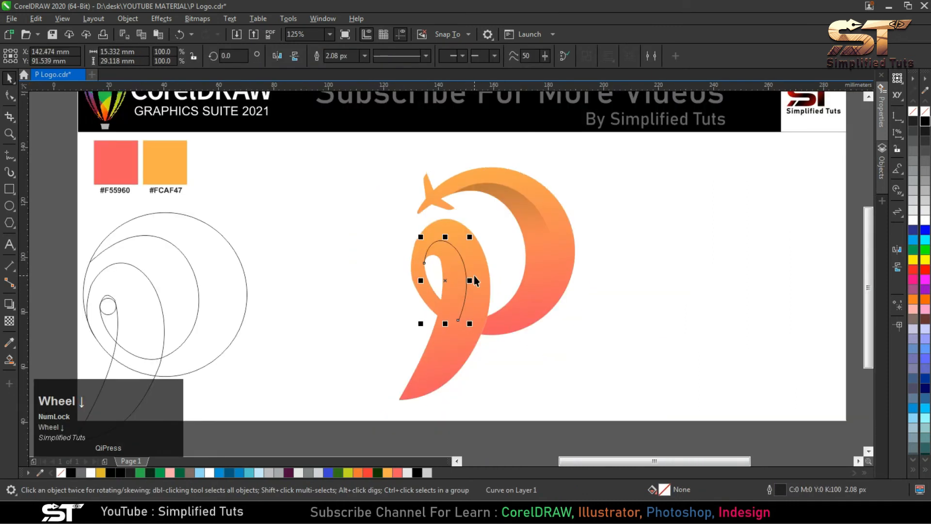
click(9, 156)
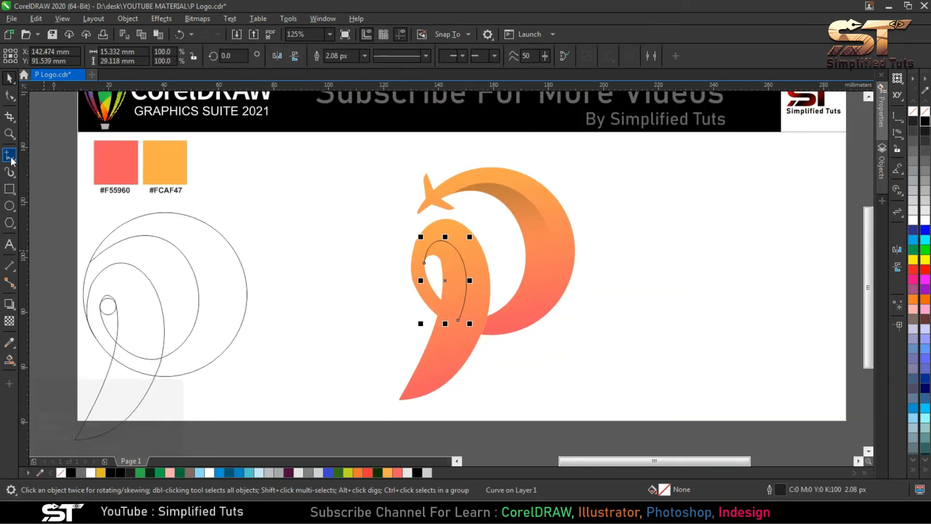
click(458, 321)
click(401, 387)
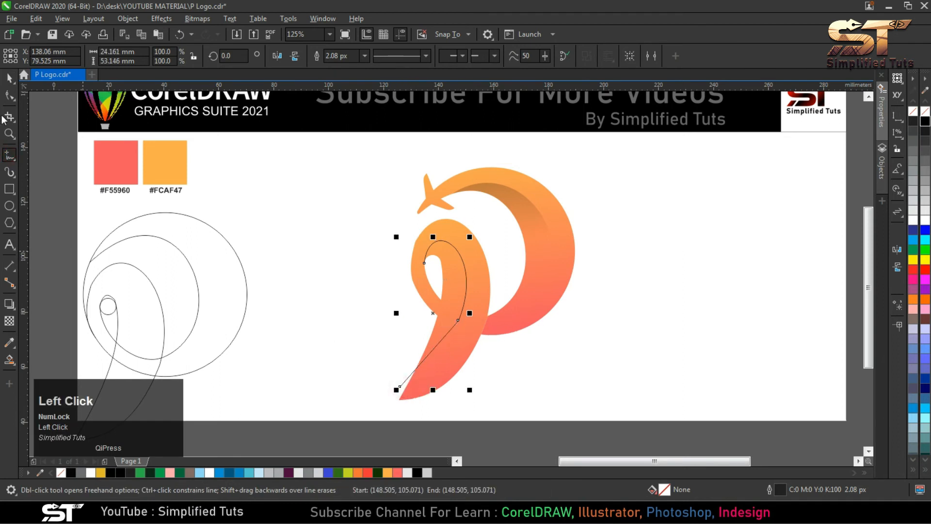
Bend the new segment into a curve that continues the arch down along the stem
key(F10)
drag(305, 310, 477, 414)
drag(419, 365, 429, 371)
drag(446, 304, 444, 344)
click(9, 78)
click(223, 215)
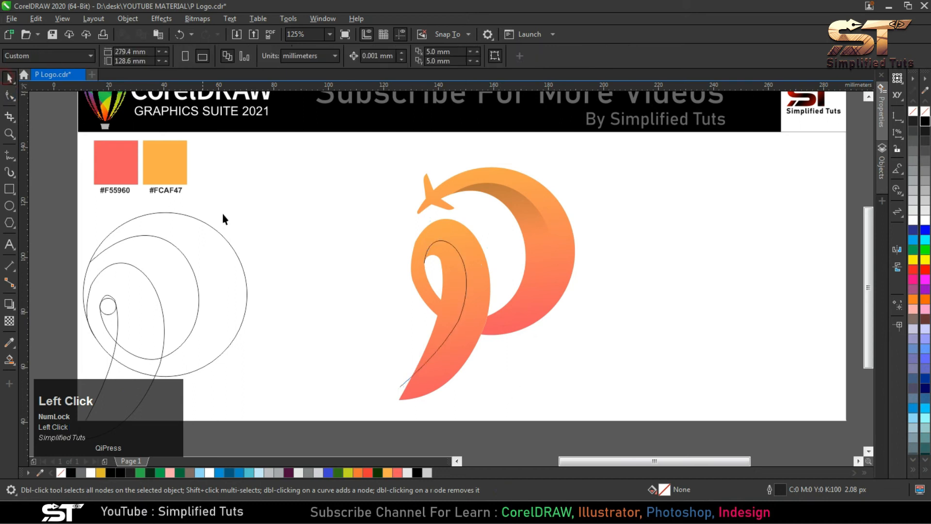
Try Smart Fill on the area between the curve and the hole, and undo it
click(9, 359)
click(456, 307)
key(ctrl+z)
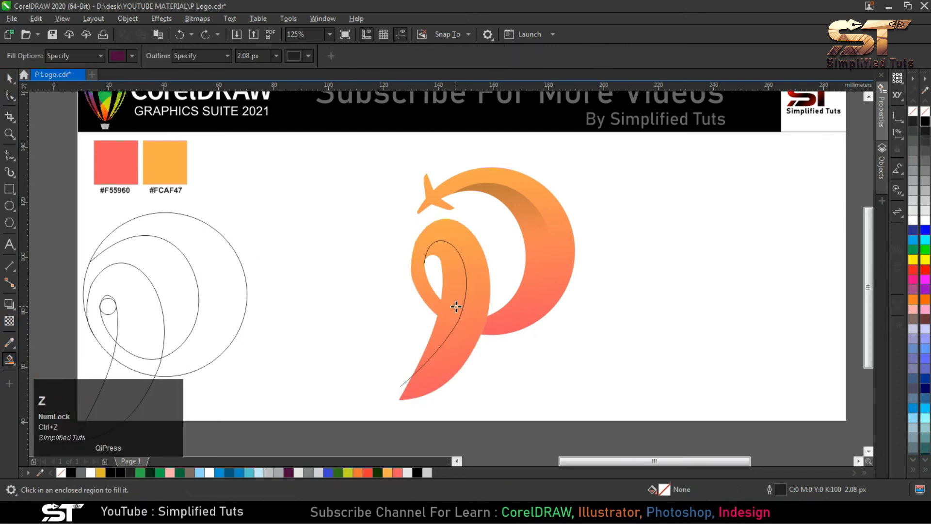
Move the arch curve's start node slightly so that it sits on the edge of the loop's hole
click(9, 96)
scroll(437, 286, up, 10)
click(459, 315)
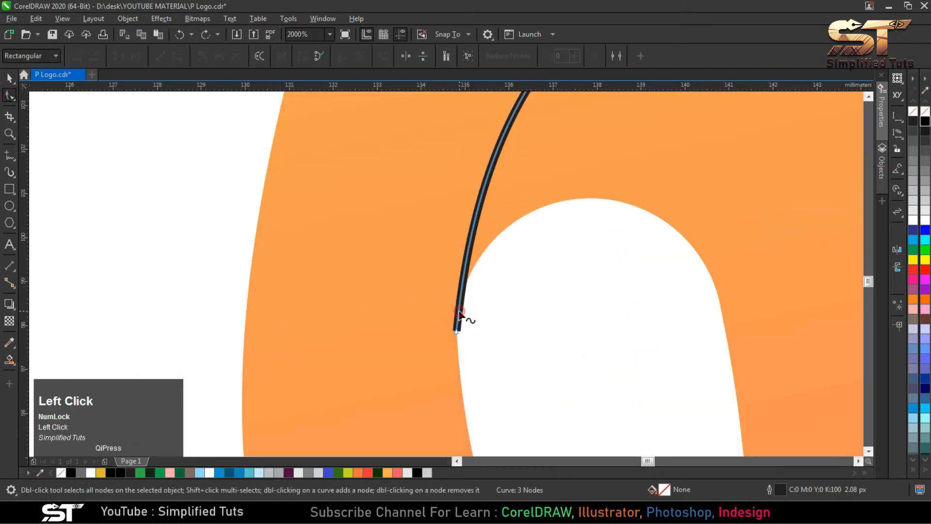
click(458, 332)
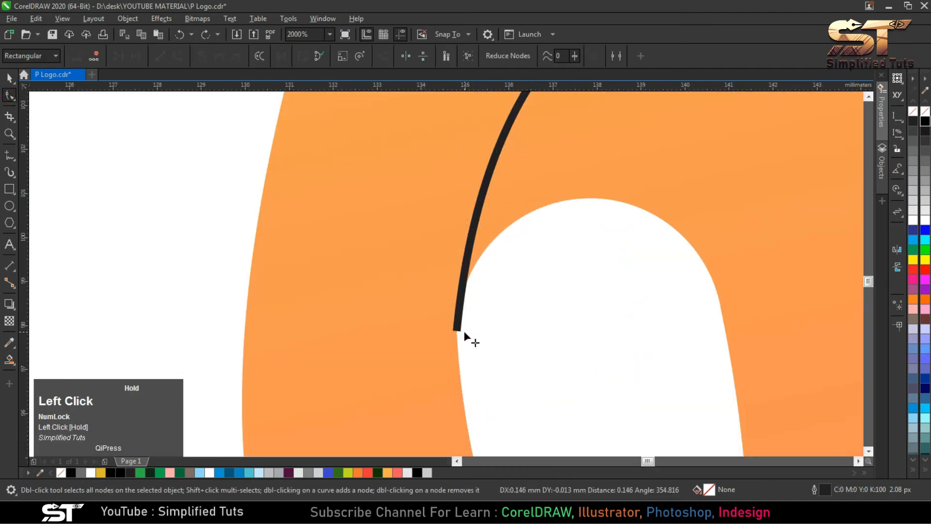
scroll(338, 319, down, 5)
click(8, 78)
scroll(360, 178, down, 5)
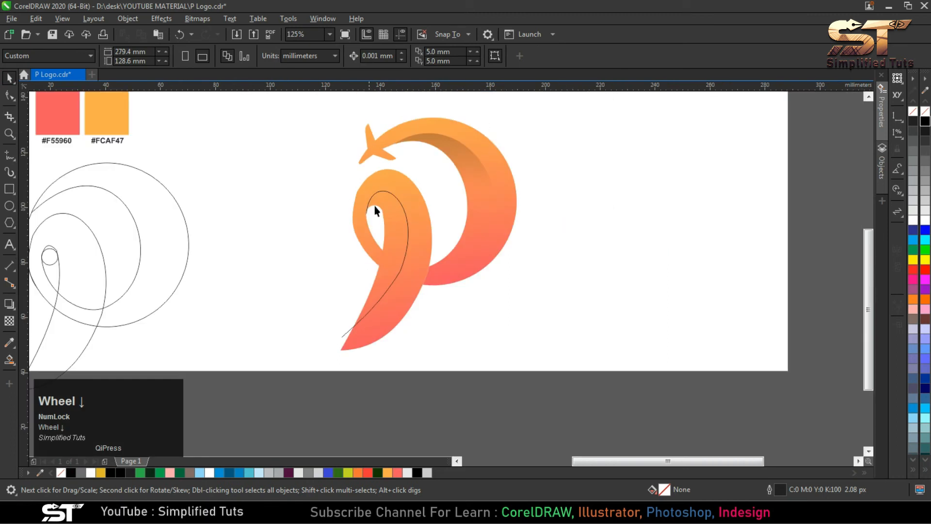
Try Smart Fill again inside the extended curve, and undo the fill
click(9, 359)
click(399, 230)
key(ctrl+z)
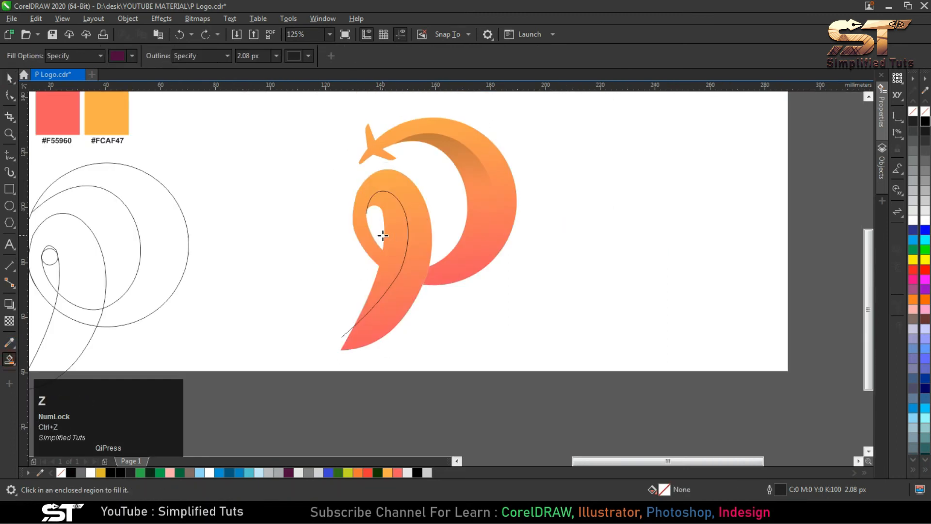
Draw a connected line from outside the stem through the hole's lower corner and up its inner side to the arch curve's start
scroll(402, 246, up, 3)
click(9, 81)
click(356, 165)
key(Escape)
click(396, 262)
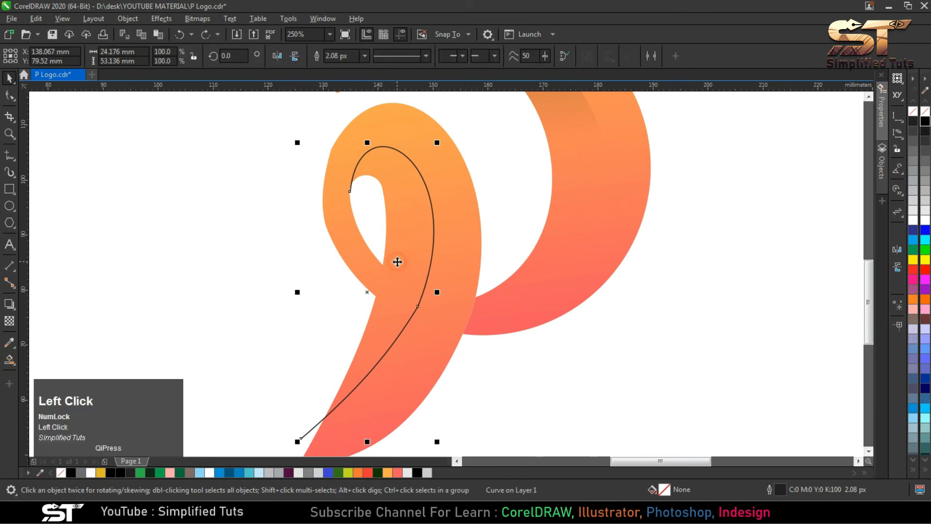
click(10, 157)
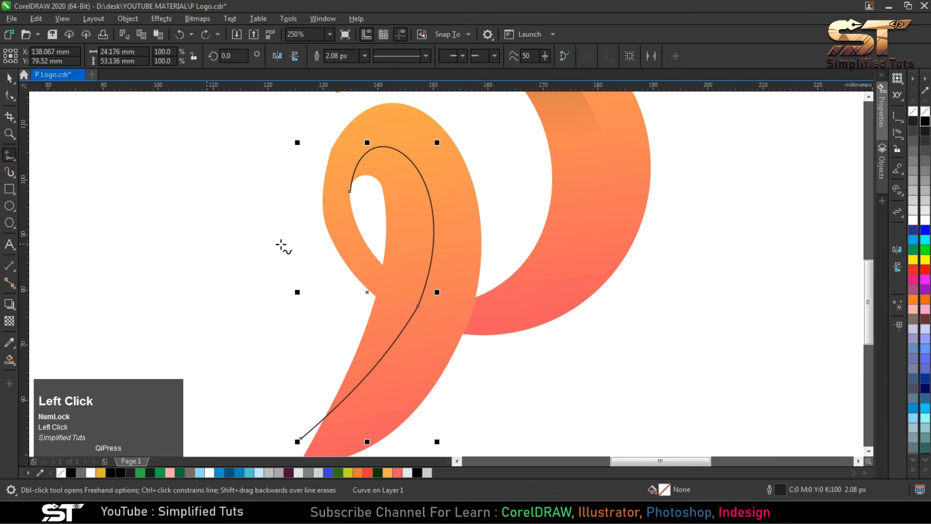
click(383, 266)
click(382, 265)
drag(344, 314, 352, 313)
click(350, 330)
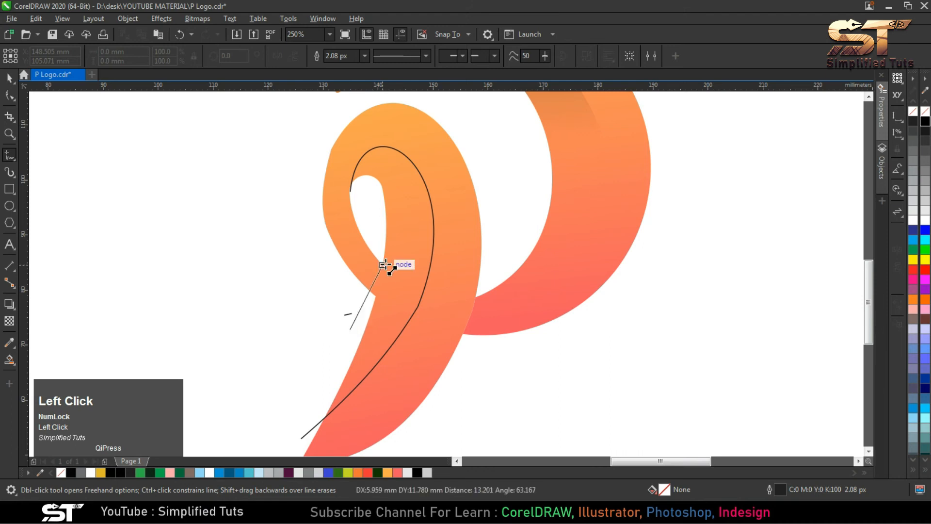
click(383, 265)
click(384, 186)
double_click(350, 190)
Convert the new line to curves and bend its upper segment to follow the rounded top of the hole
key(F10)
click(174, 56)
scroll(354, 190, up, 3)
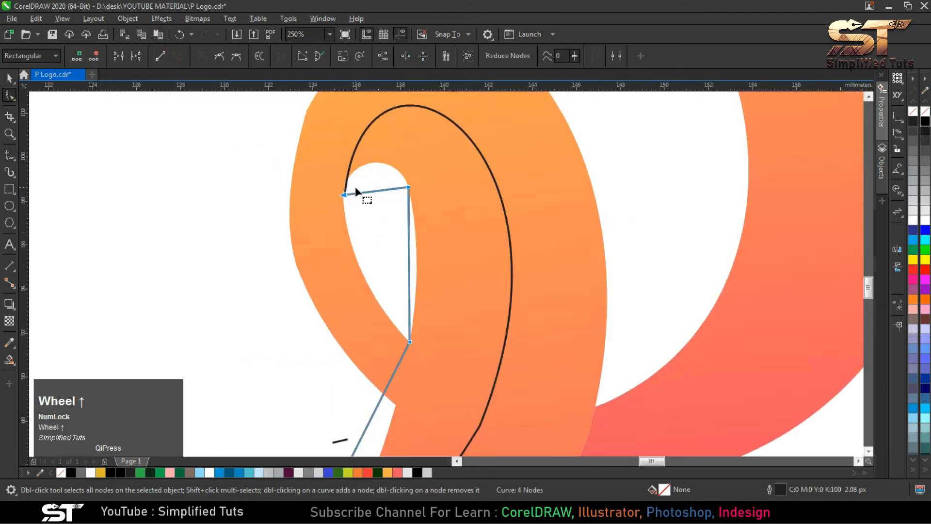
drag(391, 196, 370, 141)
drag(423, 144, 488, 235)
drag(399, 130, 442, 119)
scroll(411, 254, down, 2)
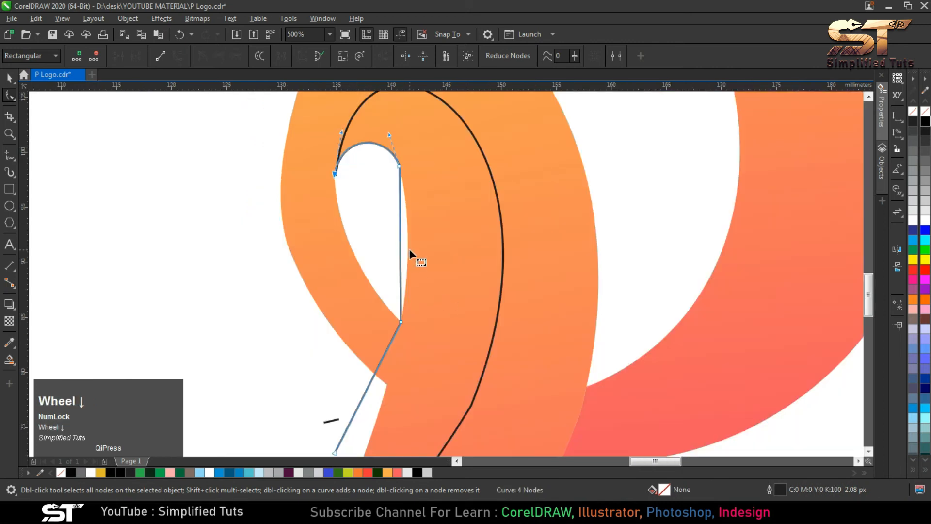
Bend the line's vertical segment to follow the hole's right edge down to its lower corner
scroll(399, 244, up, 2)
click(397, 227)
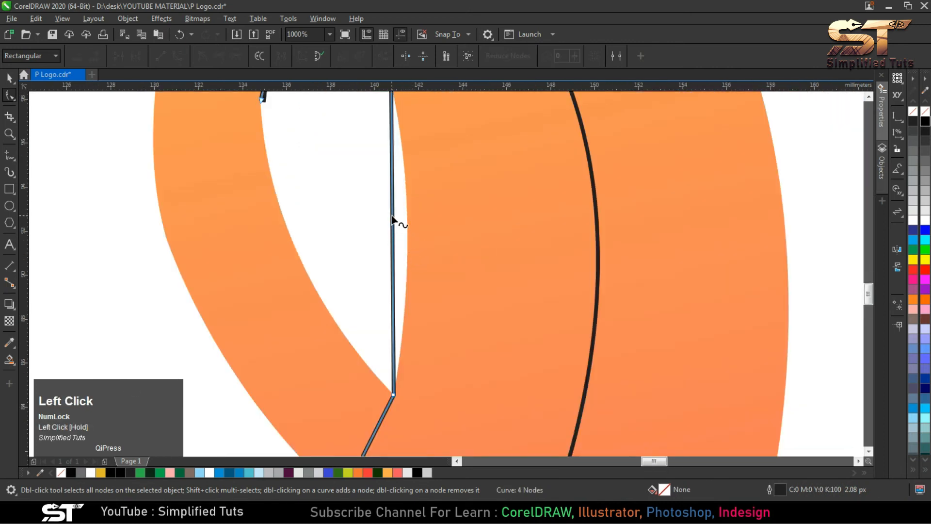
scroll(418, 288, down, 2)
scroll(401, 221, up, 1)
scroll(379, 373, down, 1)
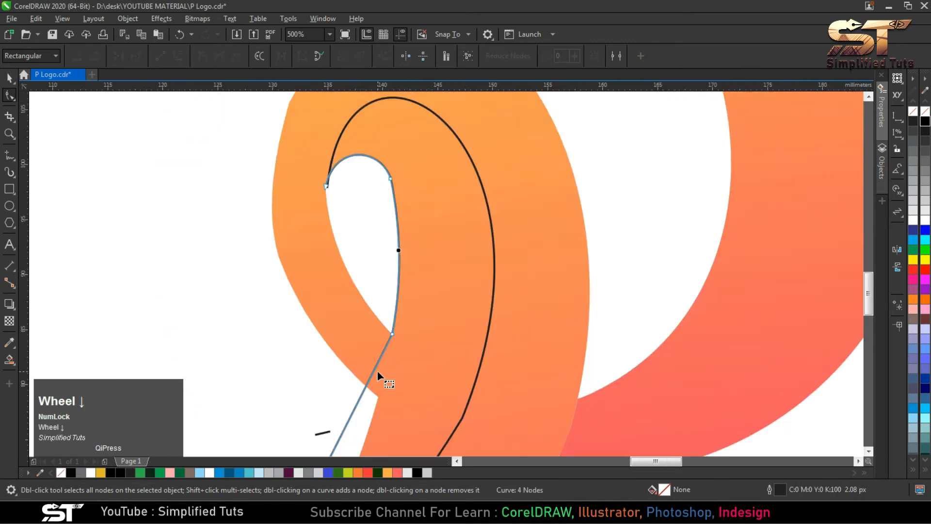
scroll(380, 374, down, 2)
Use Smart Fill to create a dark purple shape in the area between the arch curve, the hole and the stem edge
key(space)
click(220, 250)
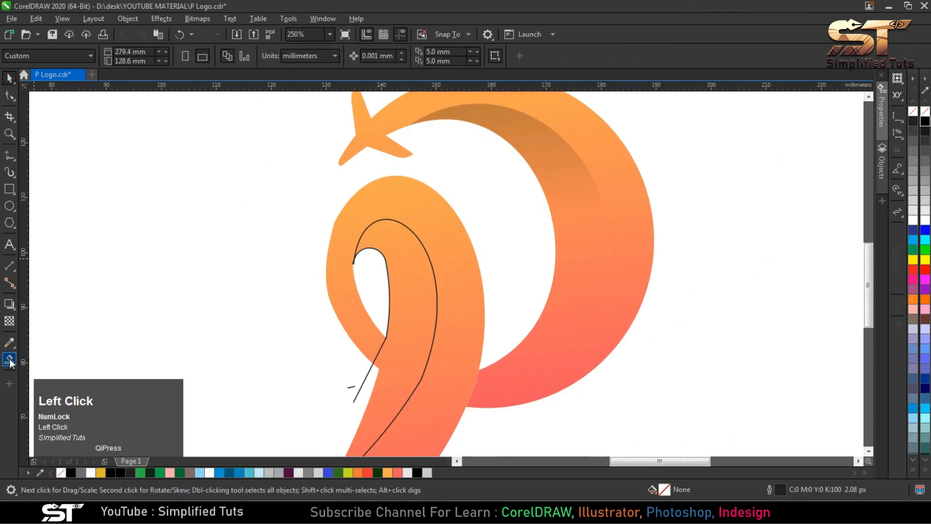
click(394, 258)
scroll(368, 301, down, 2)
scroll(358, 316, up, 2)
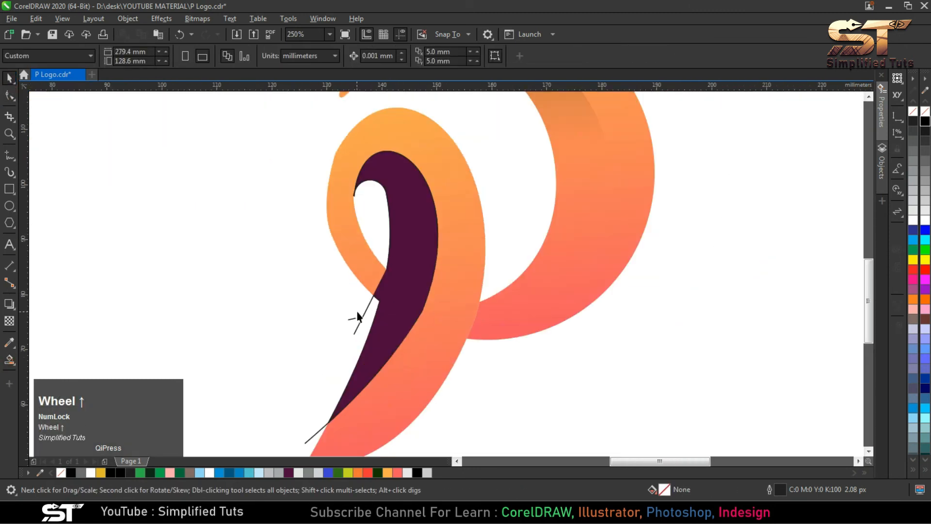
Delete the leftover construction lines and the short stray stroke around the dark purple shape
click(362, 317)
key(Delete)
click(355, 318)
key(Delete)
click(350, 319)
key(Delete)
drag(415, 261, 377, 265)
key(ctrl+z)
key(Escape)
Remove the dark purple shape's outline and change its fill to grey #999999
click(438, 258)
right_click(927, 119)
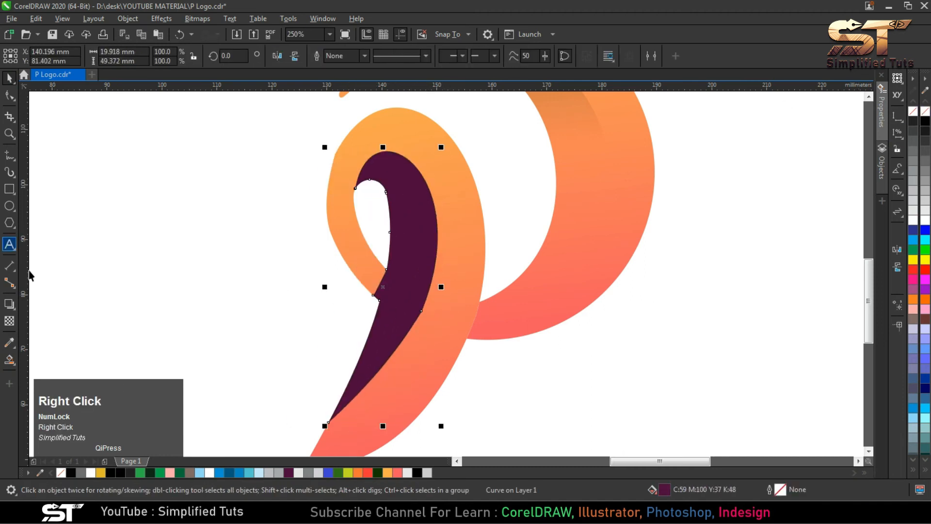
scroll(365, 315, down, 1)
scroll(418, 305, up, 1)
click(925, 189)
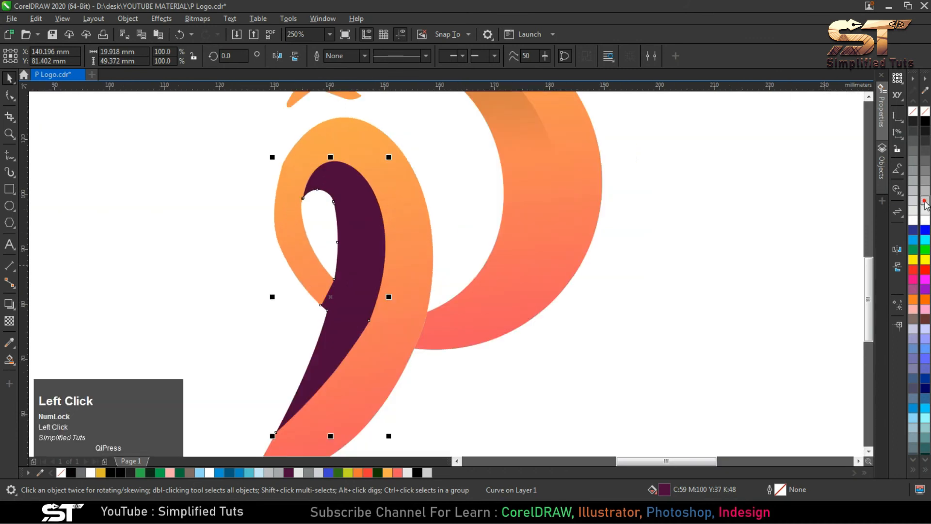
click(926, 180)
Apply a uniform transparency of 50 to the grey shape and set its merge mode to Multiply
click(8, 322)
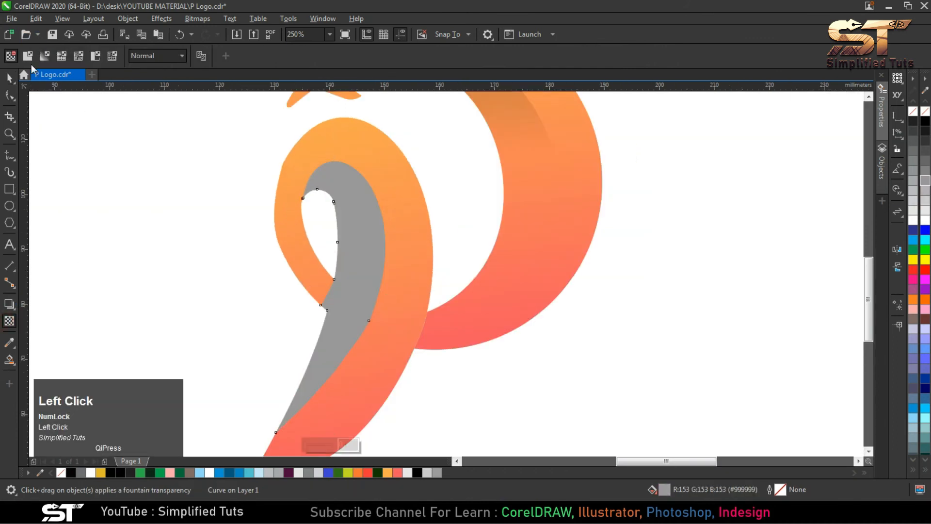
click(27, 56)
click(156, 56)
click(151, 123)
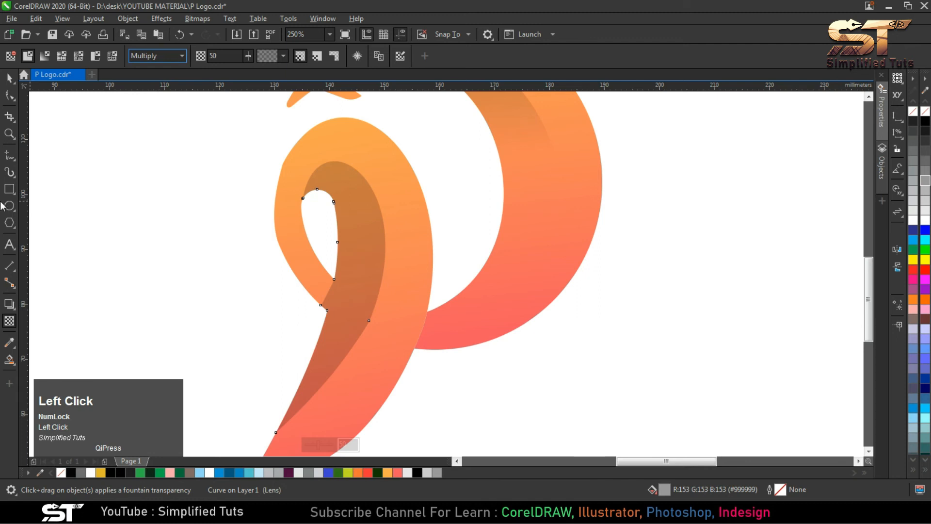
Give the grey shape a fountain transparency running from the loop's top down to the hole's lower corner, and review the full logo
drag(364, 211, 331, 346)
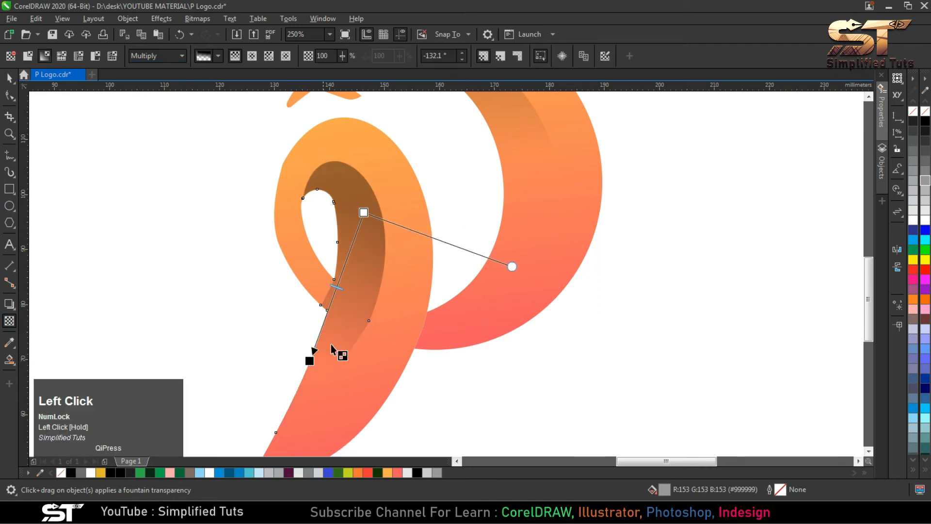
drag(363, 213, 359, 198)
drag(309, 361, 330, 275)
drag(359, 198, 354, 122)
click(9, 77)
click(242, 203)
scroll(292, 223, down, 1)
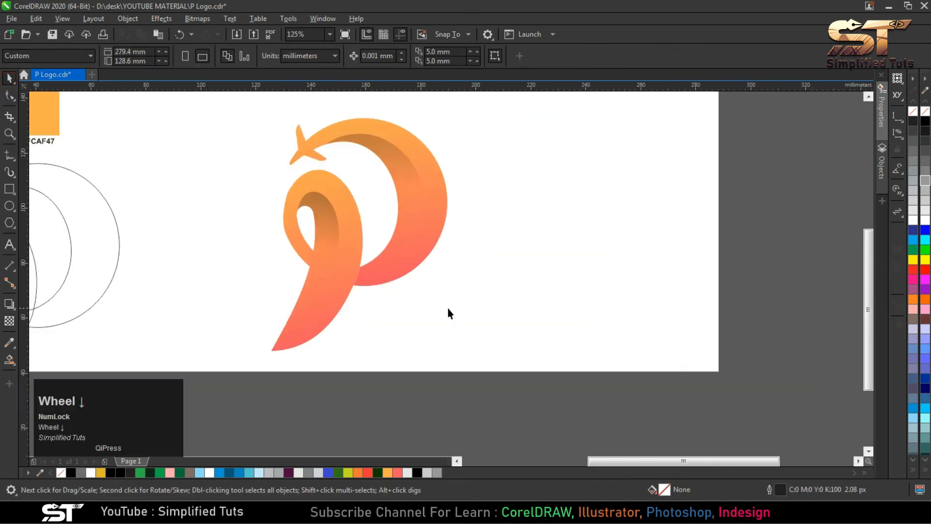
key(ctrl+a)
key(shift+F2)
click(600, 383)
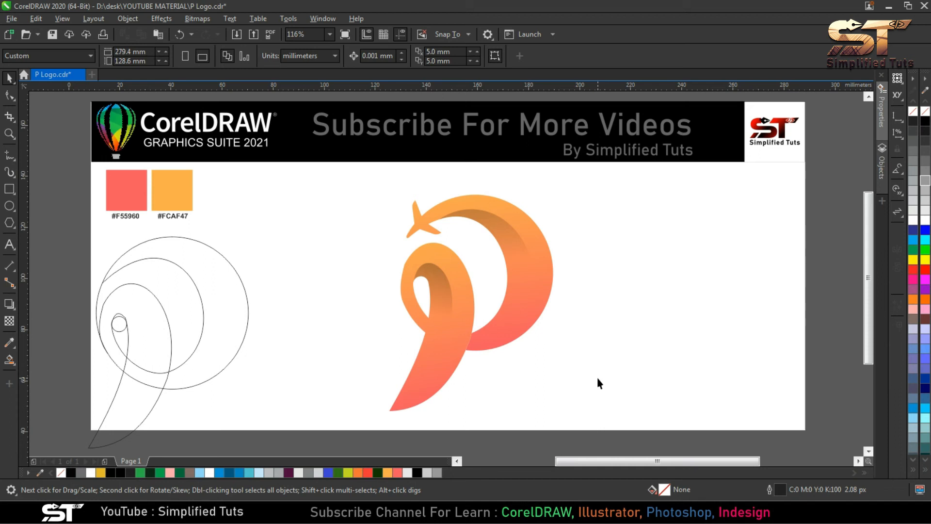
Draw a closed four-sided shape, about 12 by 11 mm, over the ring's lower end where it meets the stem
key(a)
key(F2)
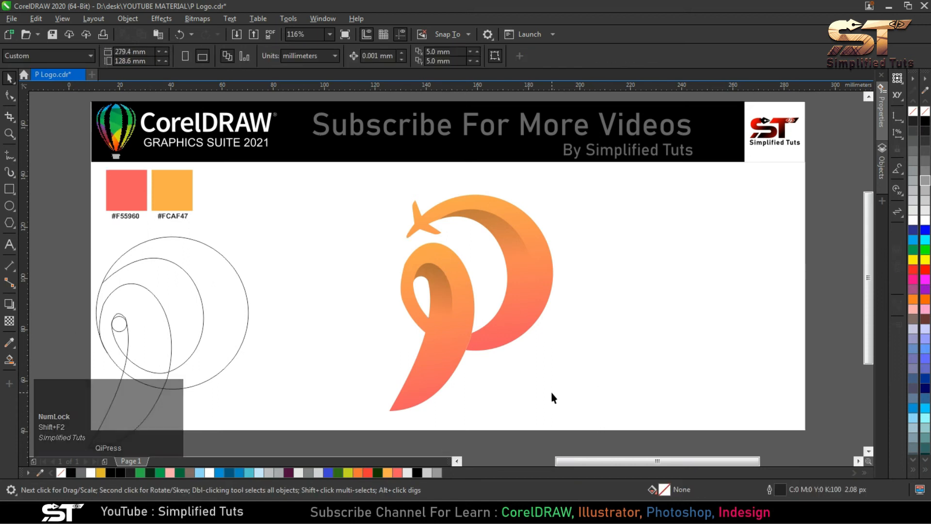
click(442, 317)
click(506, 382)
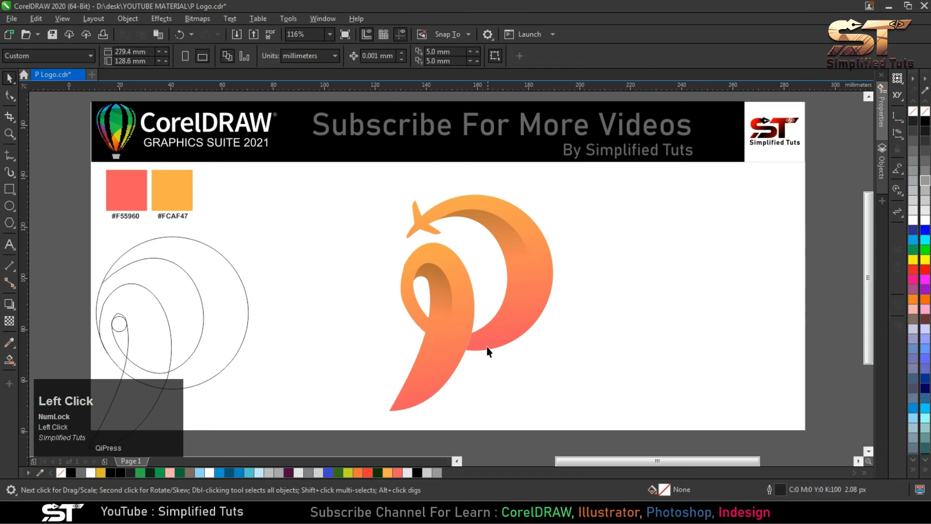
scroll(477, 343, up, 3)
click(515, 265)
click(5, 154)
click(445, 254)
click(393, 401)
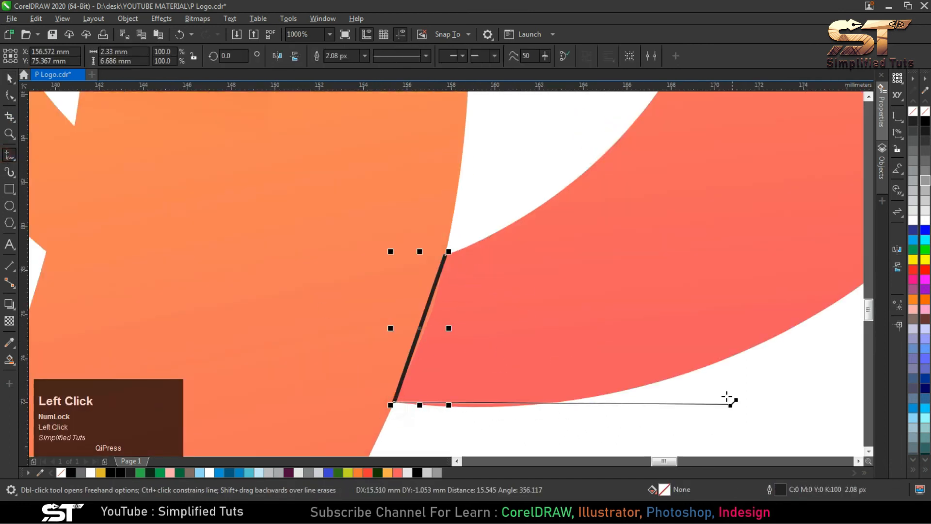
click(668, 379)
click(592, 168)
click(446, 255)
Curve the new shape's upper, lower and stem-side edges to follow the ring and stem contours
key(F10)
scroll(416, 274, down, 3)
scroll(523, 265, up, 2)
click(178, 56)
drag(373, 171, 372, 178)
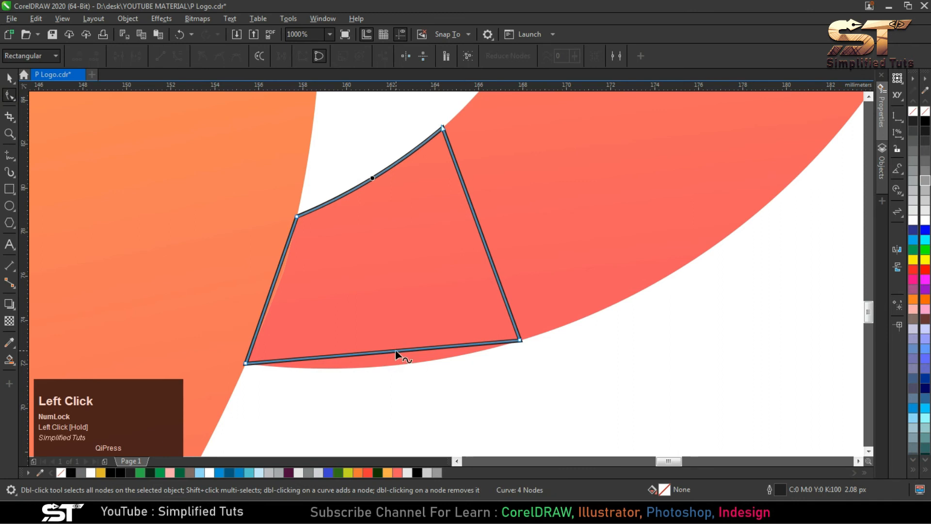
drag(394, 350, 395, 360)
drag(278, 278, 282, 281)
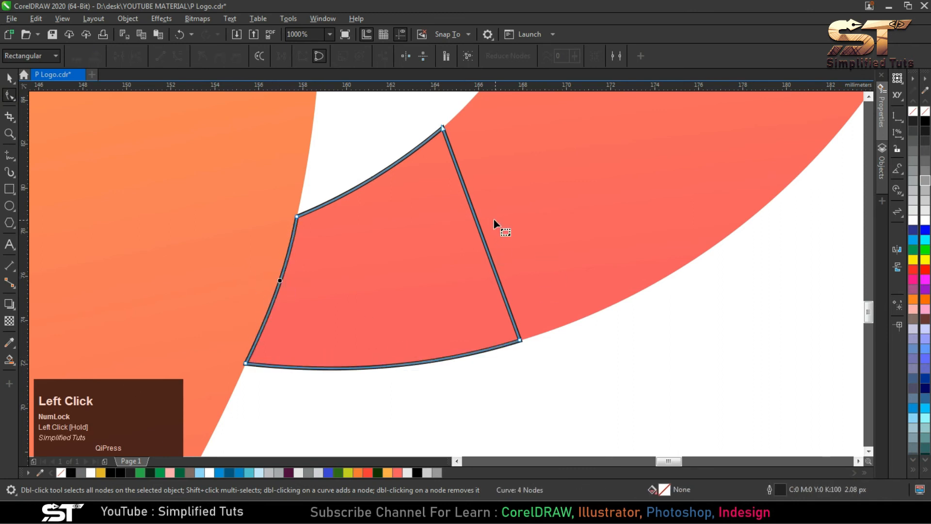
Fill the shape at the ring's lower end with grey #999999 and remove its outline
click(9, 80)
click(927, 181)
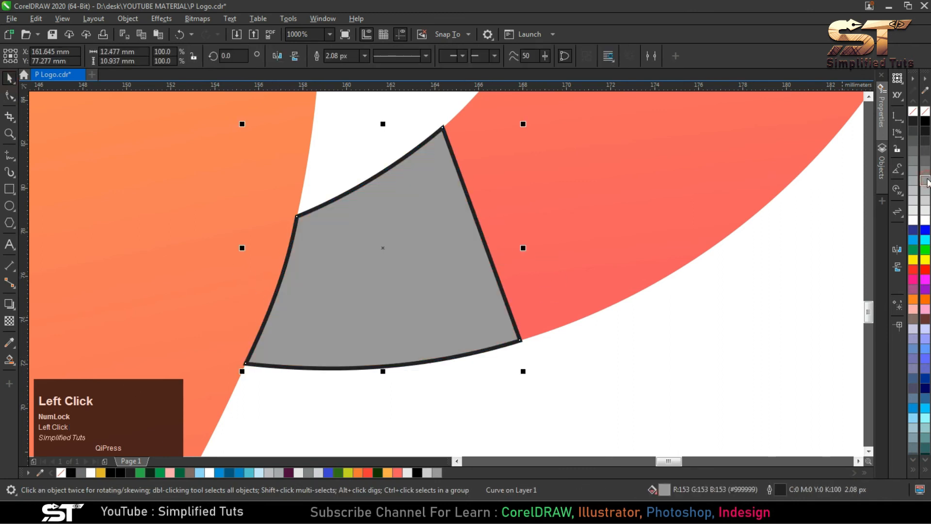
right_click(925, 112)
Make the grey shape a Multiply shadow with a fountain transparency fading from the stem along the ring
click(9, 321)
click(27, 56)
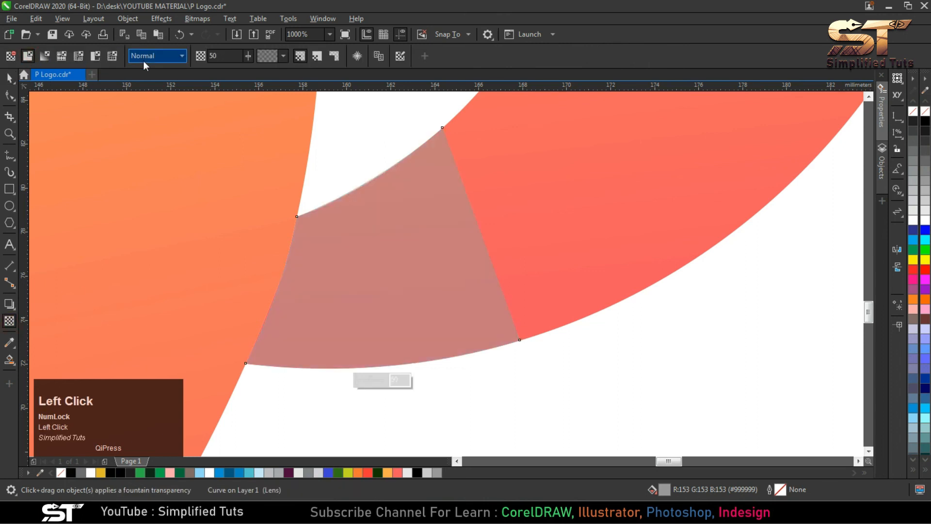
click(157, 55)
click(144, 116)
mouse_move(330, 293)
mouse_down()
mouse_move(466, 257)
mouse_move(492, 238)
mouse_move(465, 246)
mouse_move(469, 255)
mouse_move(316, 297)
mouse_up()
click(10, 77)
scroll(370, 307, down, 5)
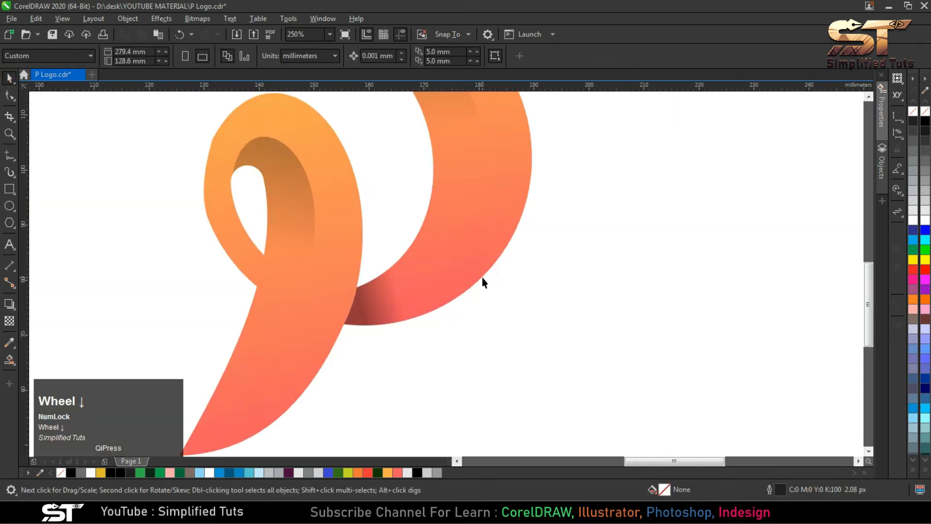
Draw a closed four-sided shape, about 7 by 11 mm, on the small loop's narrow band where it meets the stem
scroll(394, 231, up, 5)
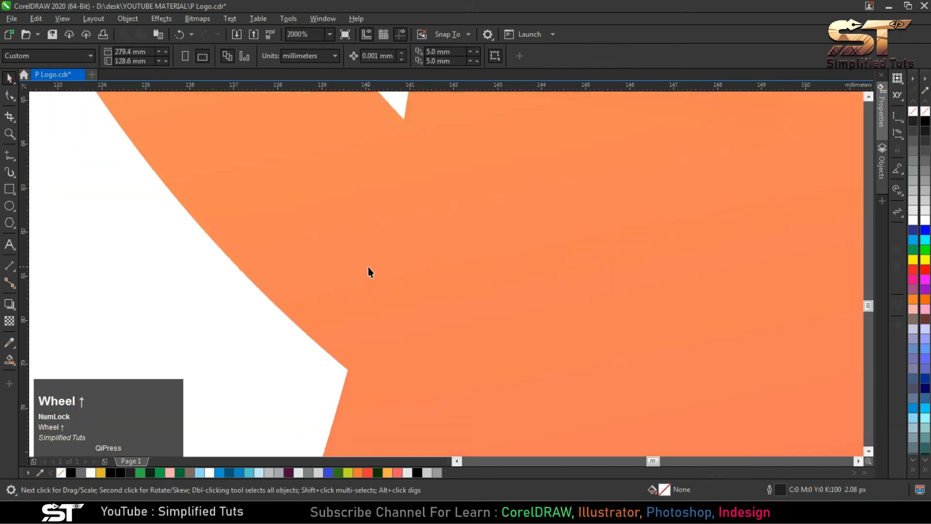
click(10, 155)
click(383, 193)
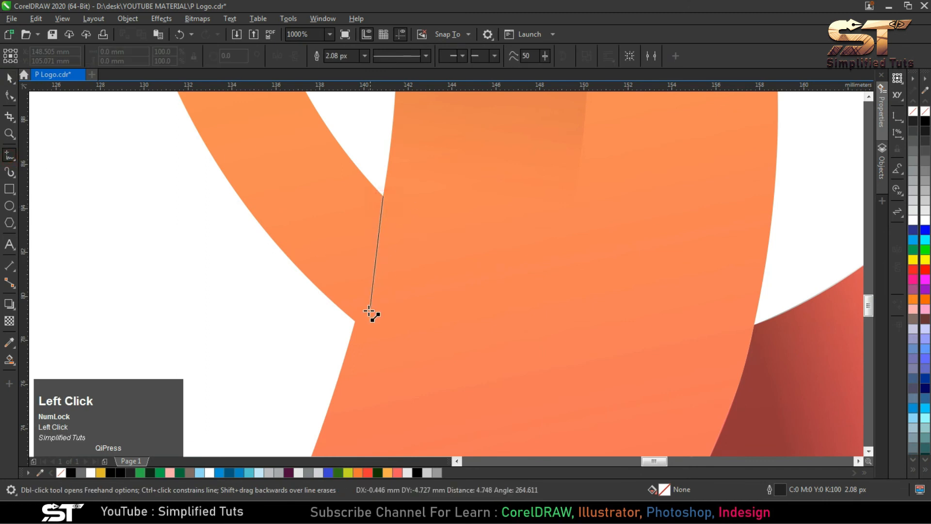
click(355, 322)
click(356, 322)
click(231, 185)
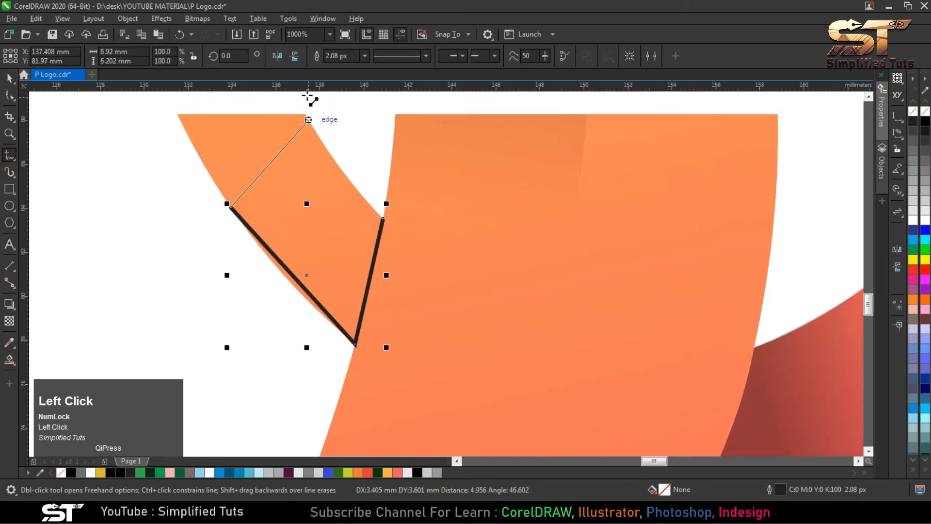
click(304, 125)
click(385, 239)
Curve the loop shape's outer and inner edges to follow the band's contours
key(F10)
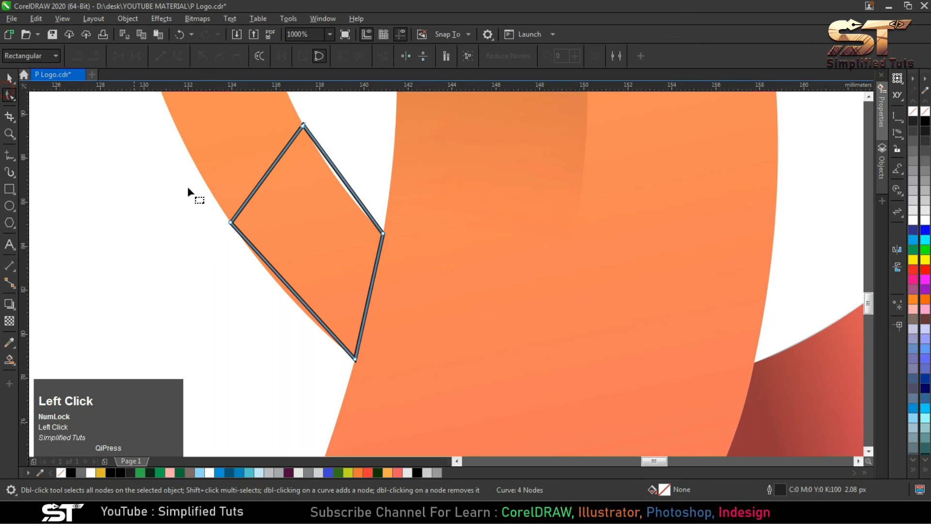
drag(441, 332, 442, 366)
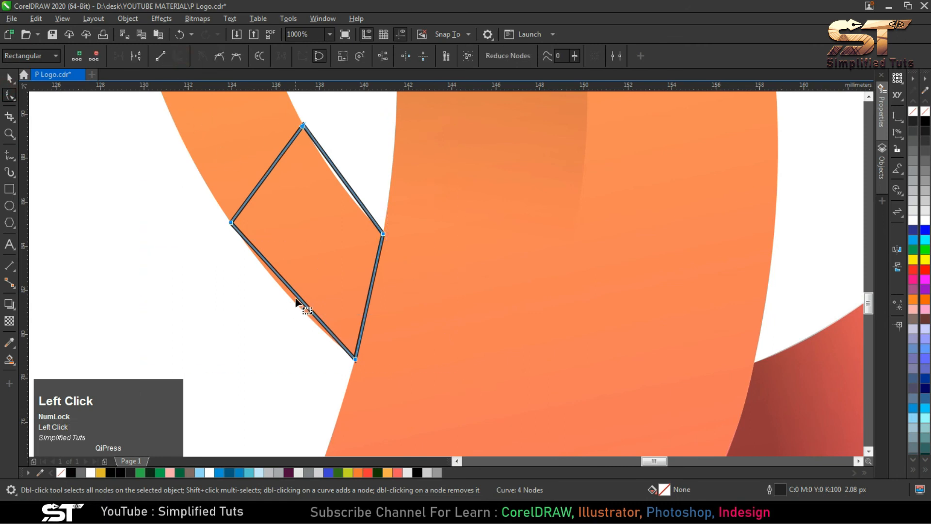
drag(296, 301, 291, 298)
drag(347, 186, 342, 186)
Fill the loop shape with grey #B3B3B3 and remove its outline
click(8, 79)
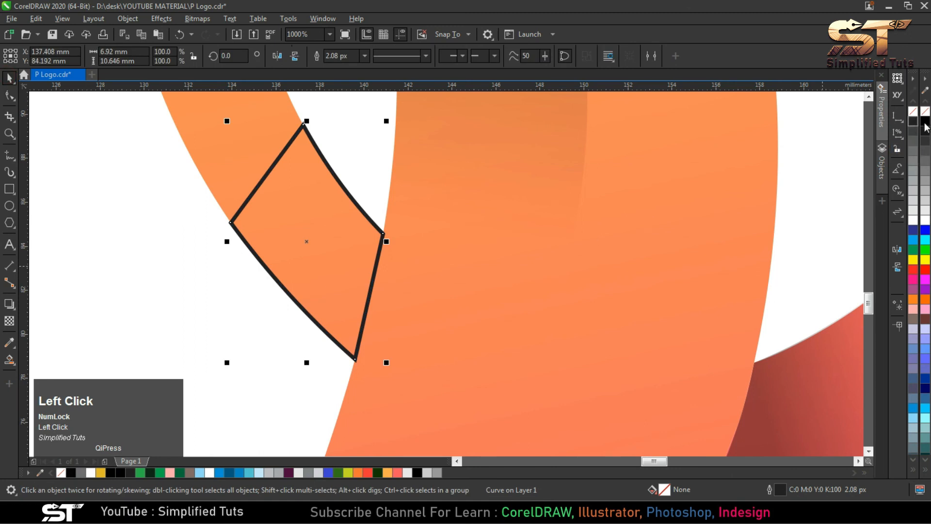
click(925, 191)
right_click(925, 111)
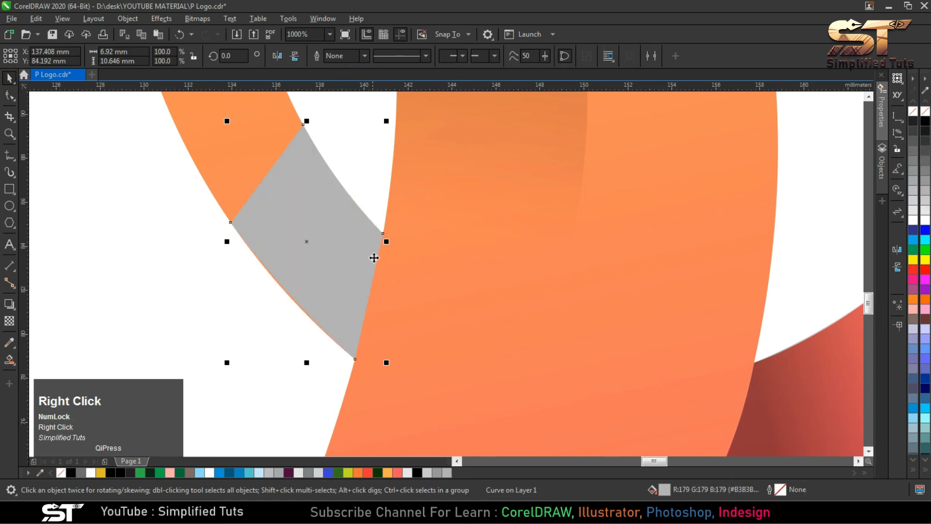
Refine the grey loop shape's outer edge so it covers the orange band exactly, and check its inner edge
click(9, 95)
scroll(275, 307, up, 2)
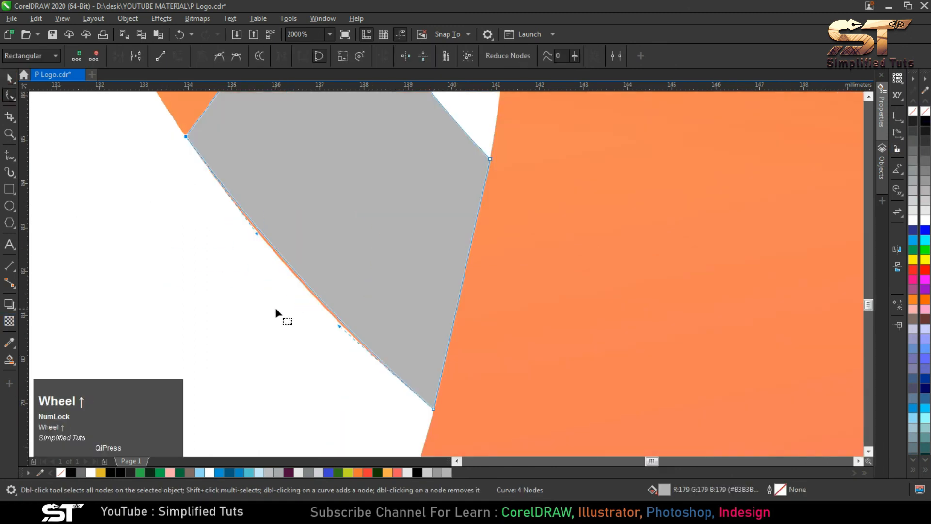
drag(238, 163, 451, 364)
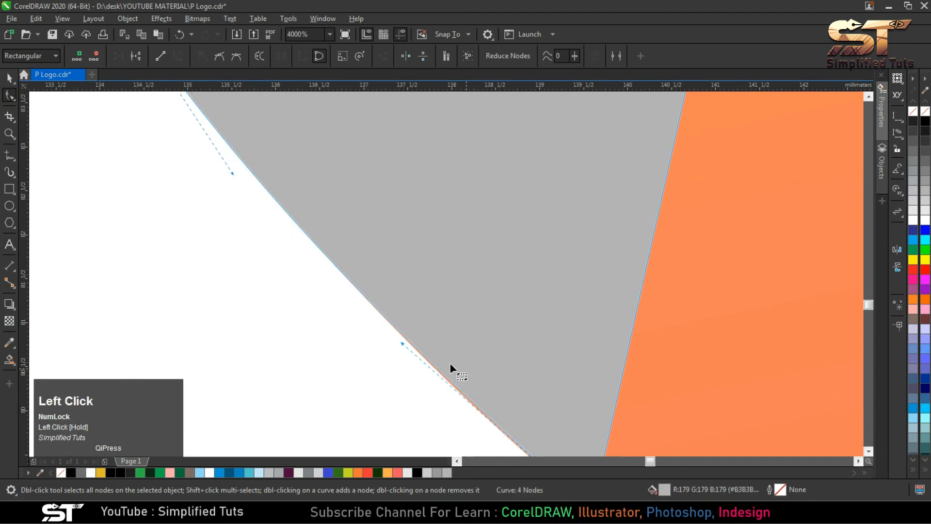
drag(403, 343, 397, 354)
scroll(376, 378, down, 2)
scroll(413, 195, up, 2)
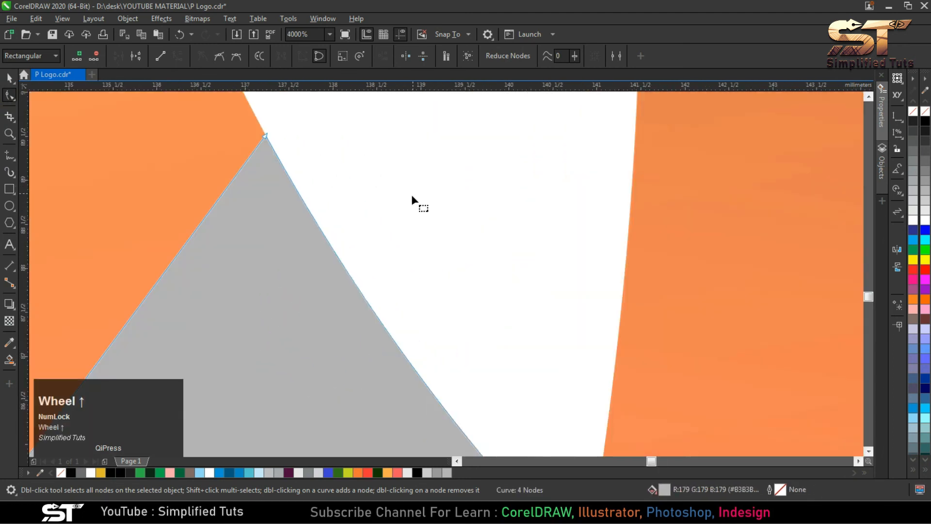
scroll(387, 201, down, 2)
Set the grey loop shape to Multiply with a fountain transparency fading from the stem up along the band
click(9, 78)
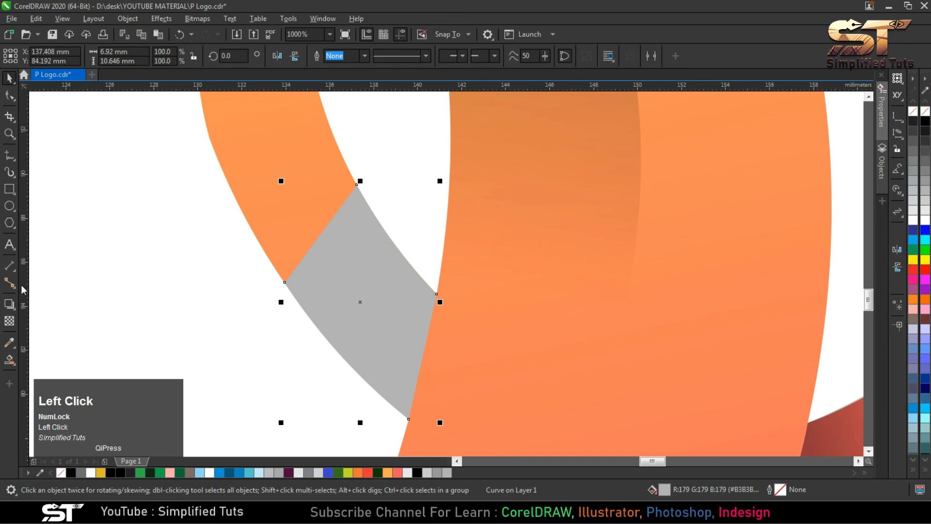
click(9, 321)
click(28, 56)
click(155, 55)
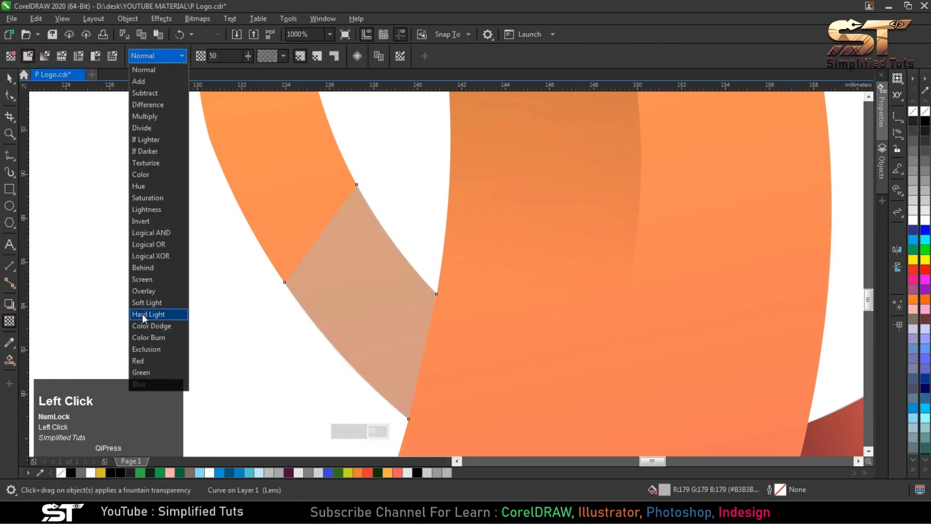
click(151, 116)
mouse_move(394, 324)
mouse_down()
mouse_move(304, 232)
mouse_move(418, 348)
mouse_move(389, 321)
mouse_up()
drag(320, 249, 326, 269)
click(9, 78)
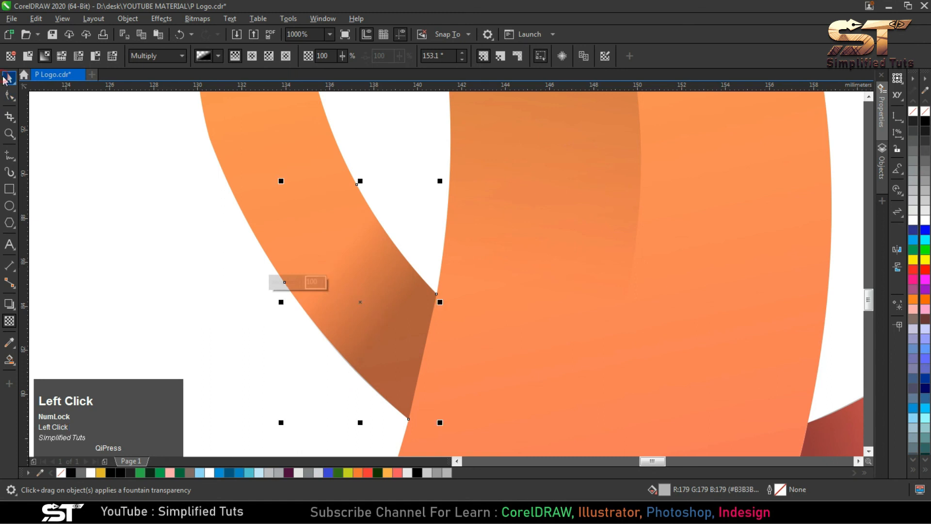
click(311, 335)
scroll(322, 326, down, 3)
Delete the leftover construction curves and circles beside the logo, and show the whole artwork
key(ctrl+a)
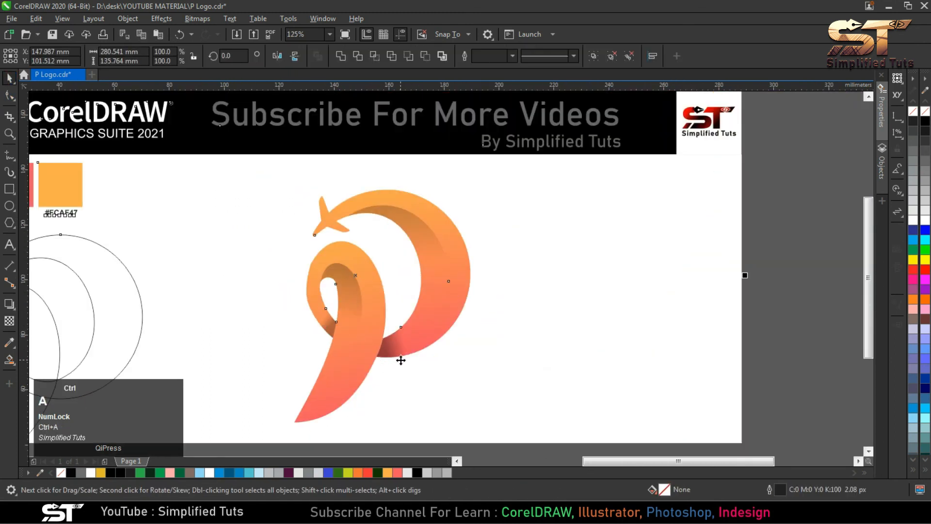
key(shift+F2)
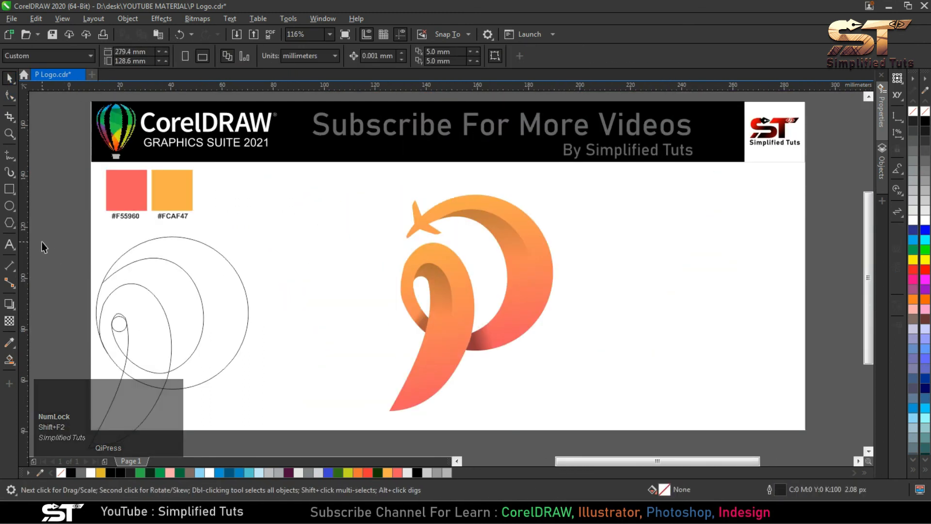
drag(50, 229, 284, 461)
key(Delete)
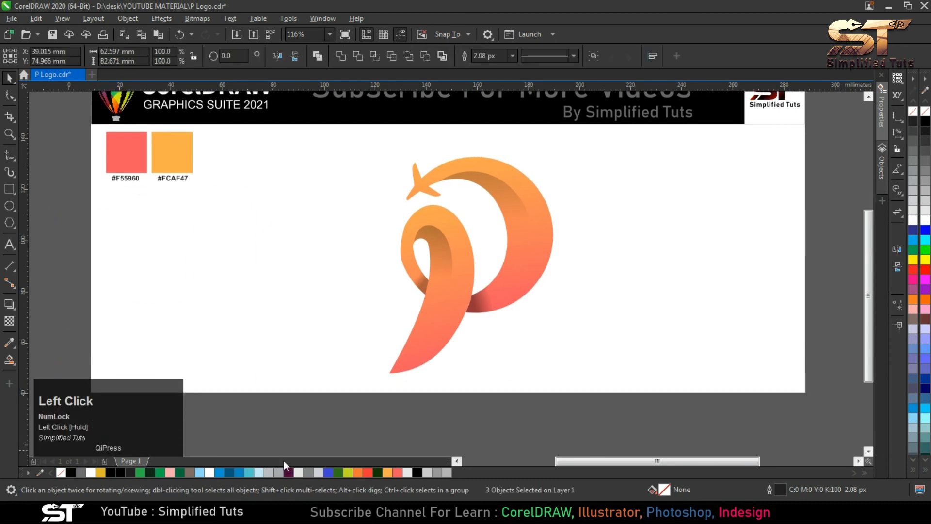
key(ctrl+a)
key(shift+F2)
Draw a rectangle about 279.4 by 104.9 mm over the area below the banner and fill it with grey #B3B3B3
click(9, 188)
drag(69, 165, 823, 447)
click(9, 77)
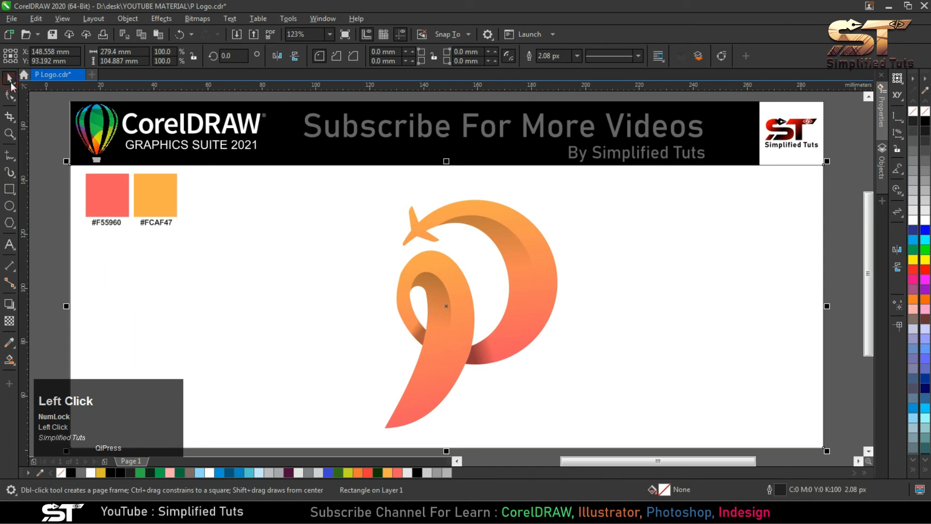
click(926, 191)
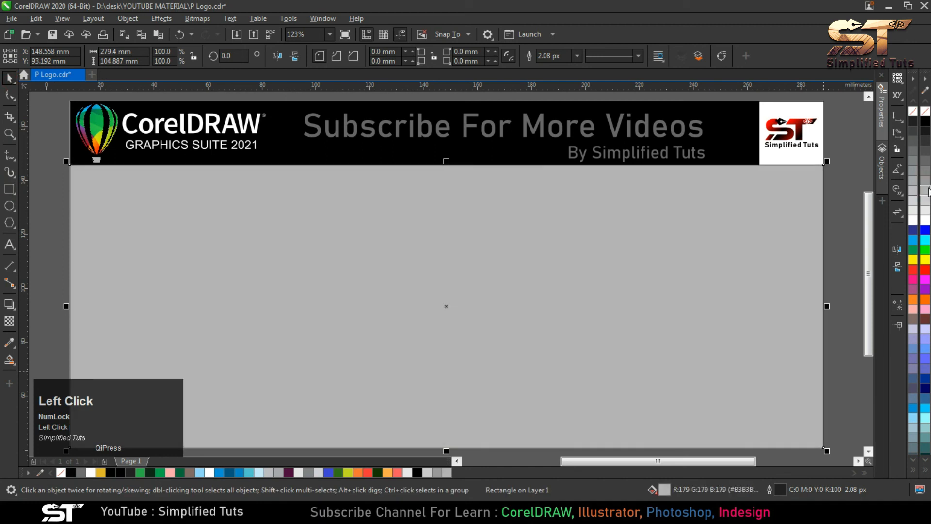
Give the rectangle an elliptical fountain fill from white centre to grey, extending the gradient beyond the rectangle's side edge
scroll(46, 250, down, 2)
click(13, 364)
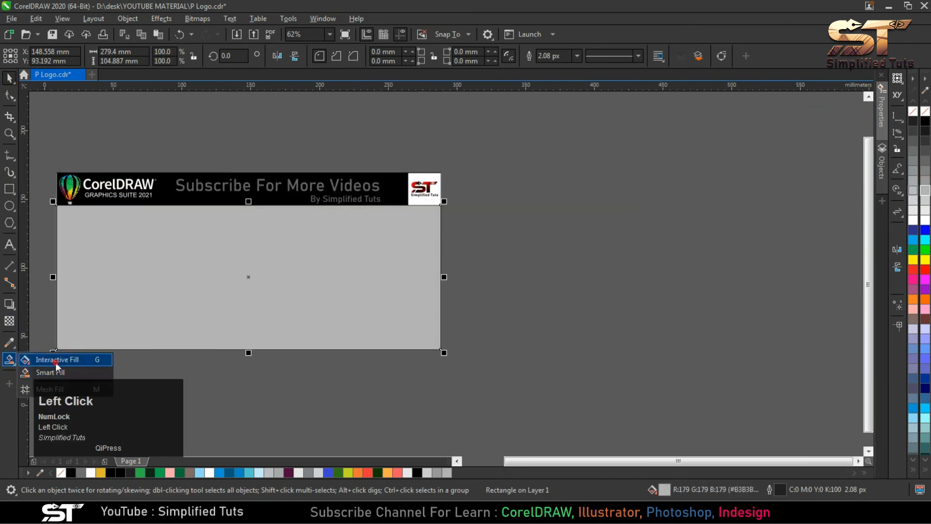
click(55, 361)
click(46, 55)
click(214, 57)
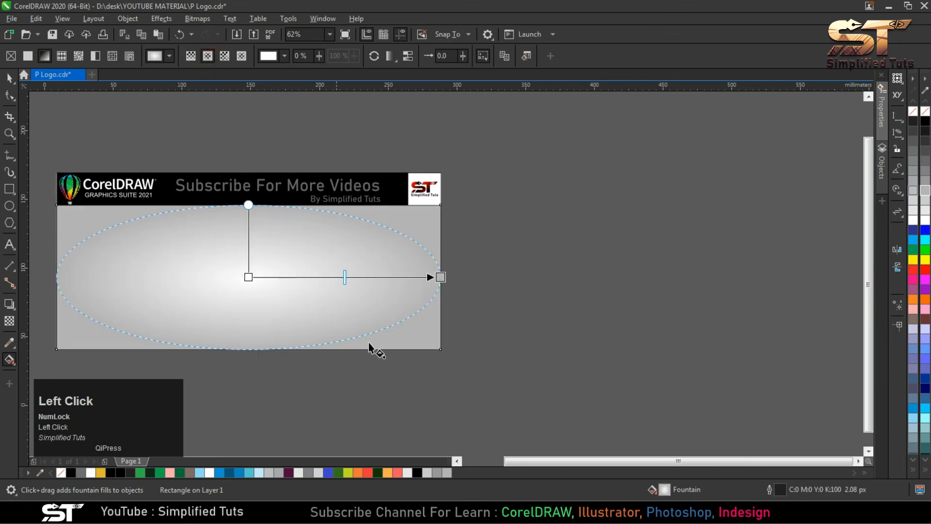
drag(448, 278, 481, 282)
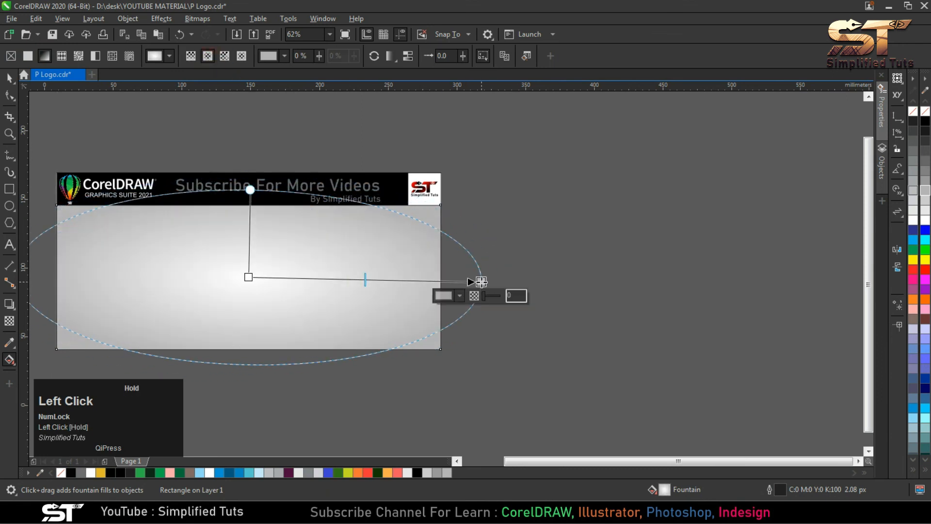
Send the gradient rectangle behind the logo and deselect it
click(10, 80)
key(shift+Page_Down)
key(Escape)
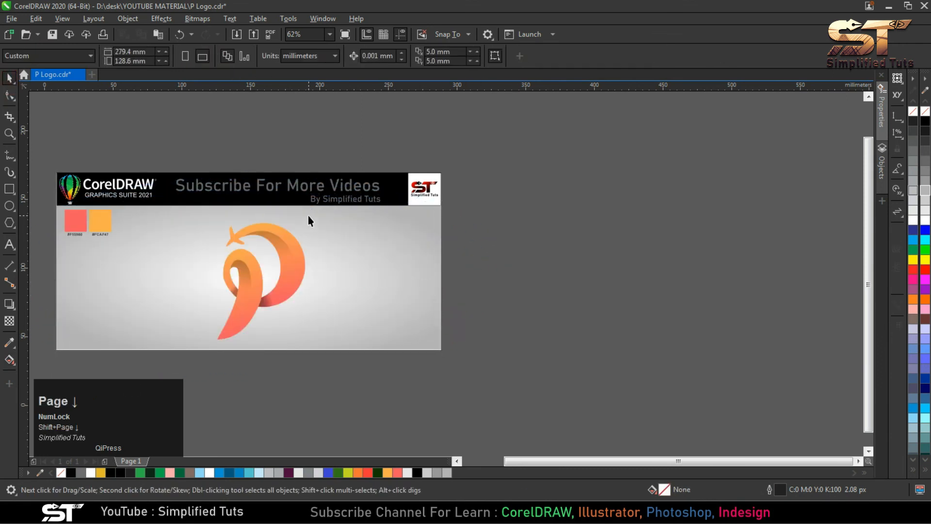
Change the outer colour of the background rectangle's gradient to 60% Black, #666666
scroll(218, 308, up, 1)
click(188, 249)
scroll(405, 254, down, 1)
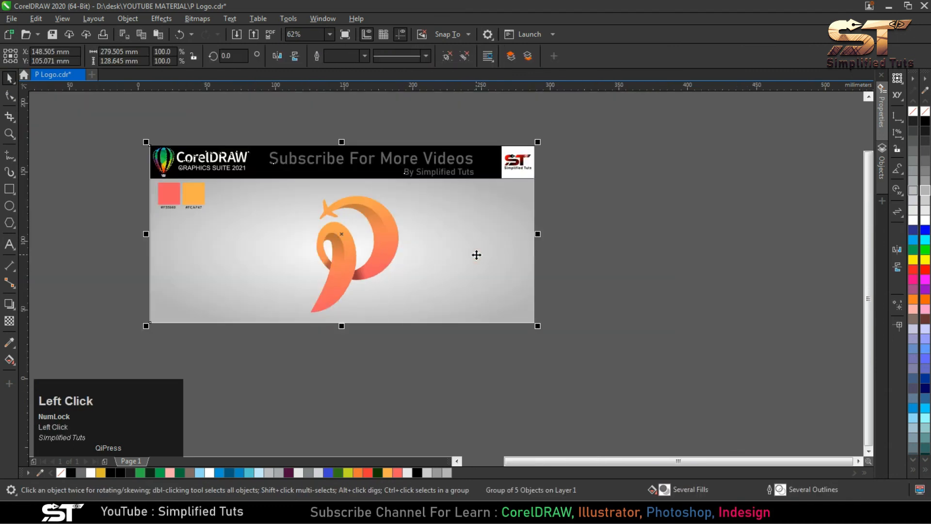
alt+click(472, 248)
click(10, 359)
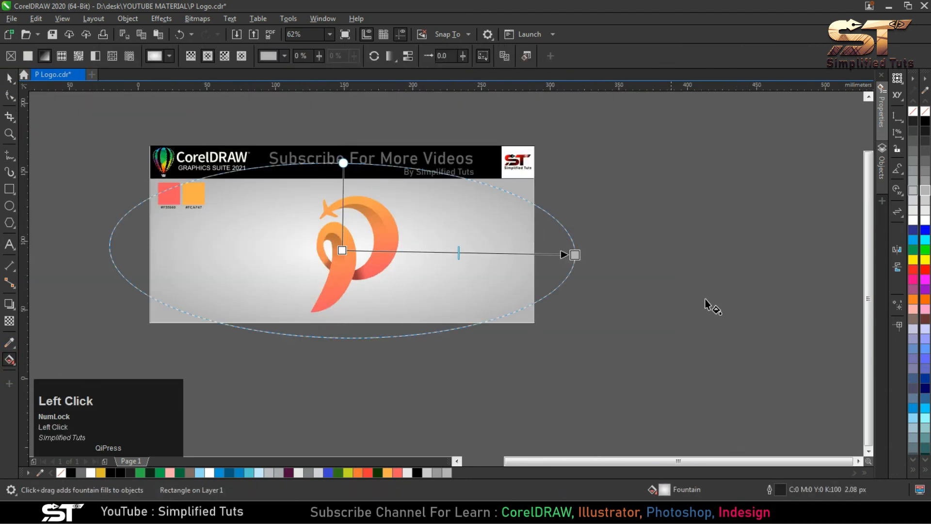
click(575, 255)
click(925, 161)
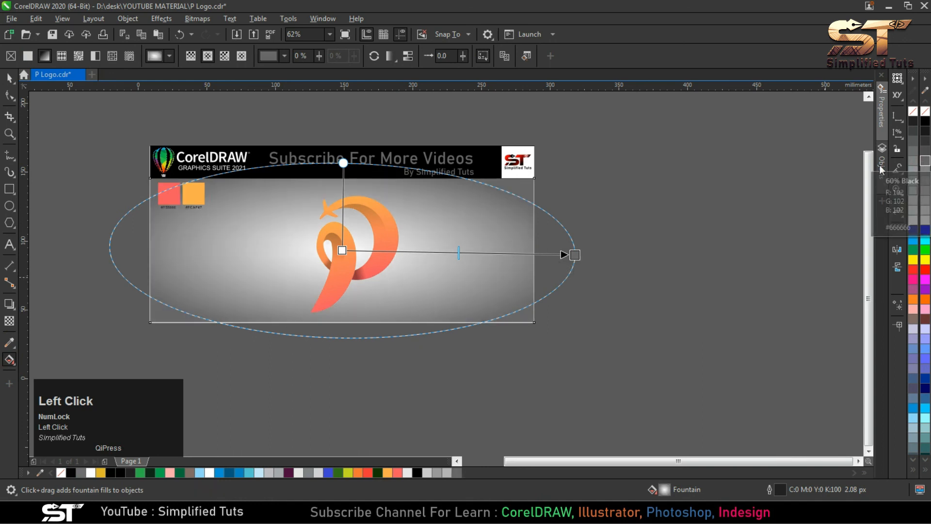
Select all parts of the P logo and group them
click(8, 78)
drag(468, 374, 264, 177)
key(ctrl+g)
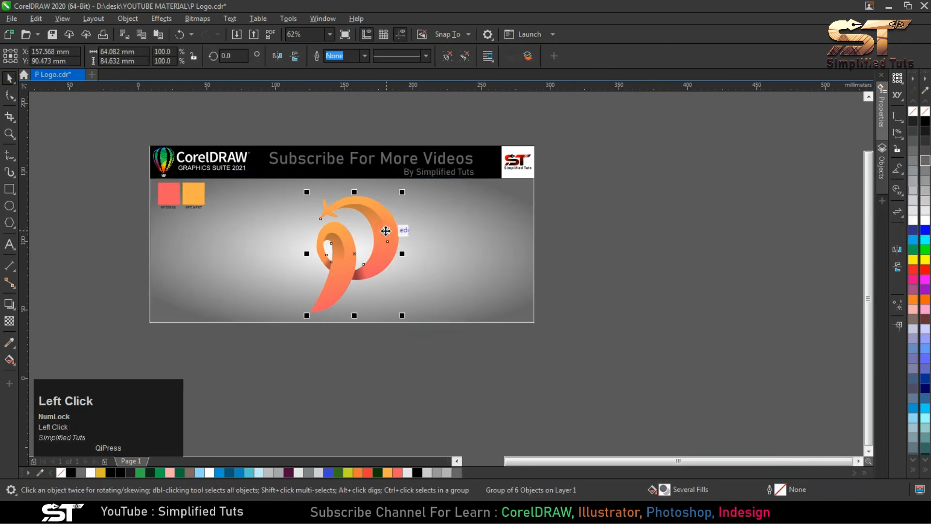
scroll(451, 262, up, 2)
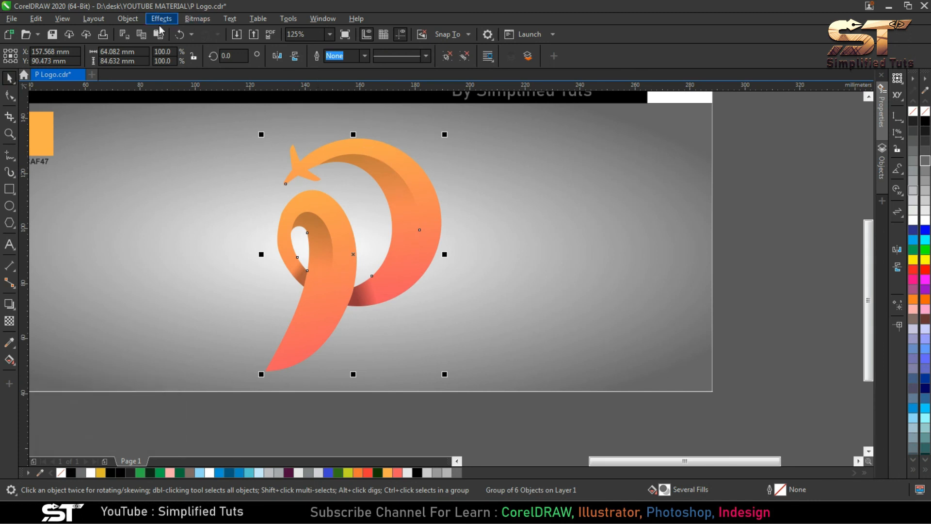
Duplicate the P logo group in place and convert the copy to a 300 dpi RGB bitmap with a transparent background
click(140, 37)
click(197, 18)
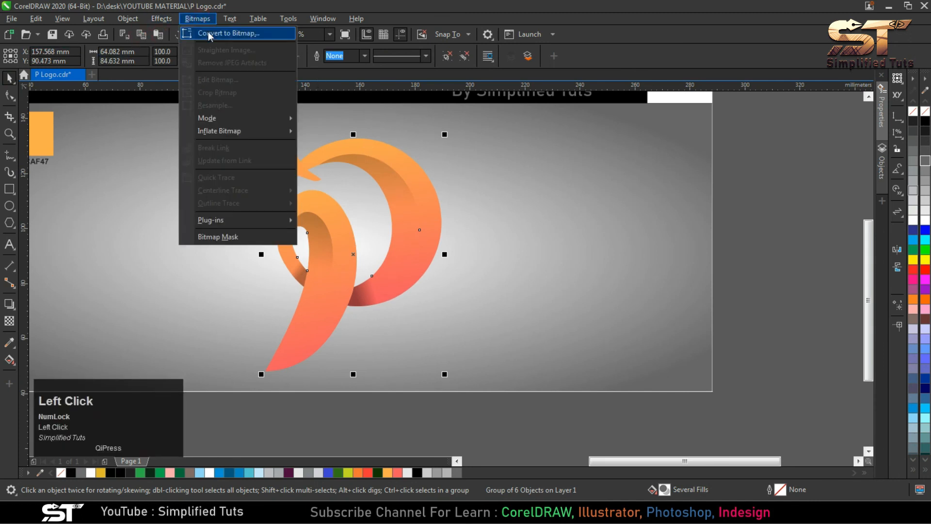
click(213, 31)
click(471, 221)
click(453, 266)
click(474, 316)
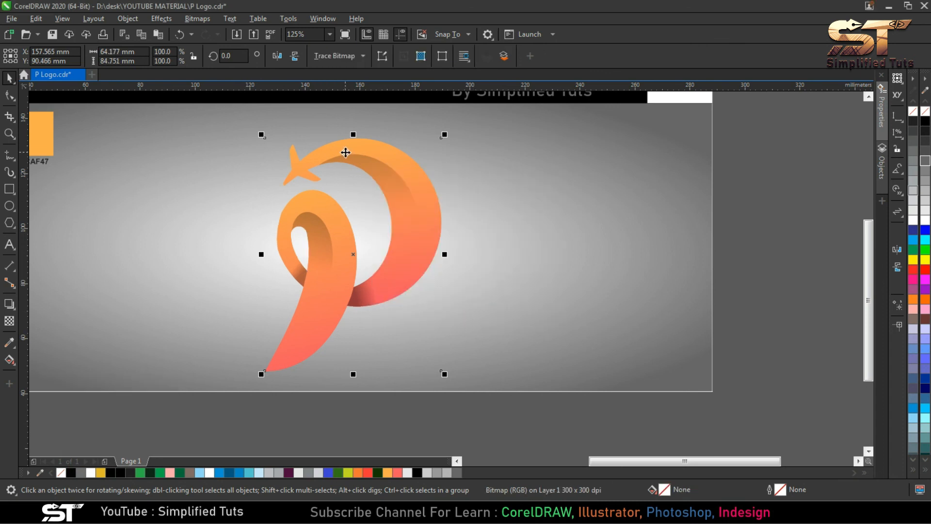
Apply a uniform 50 transparency with the Multiply merge mode to the logo bitmap and deselect it
click(9, 320)
click(28, 56)
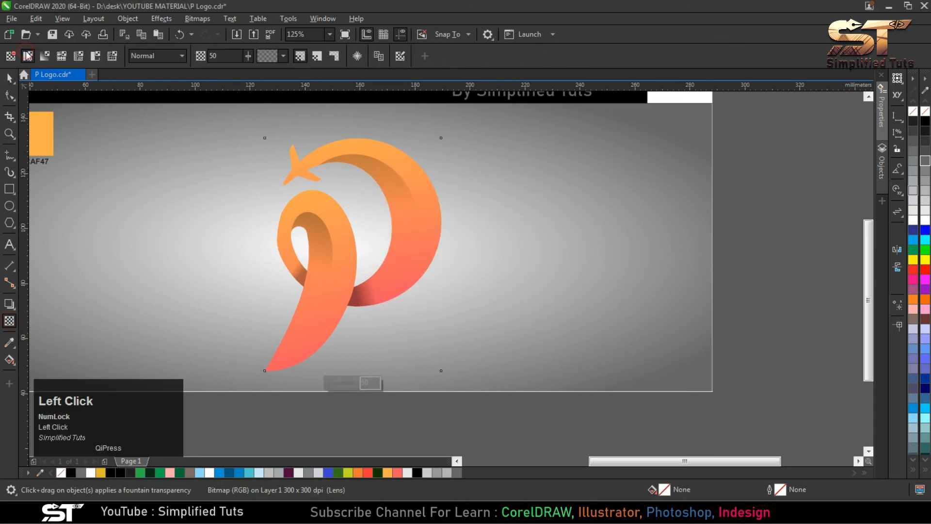
click(158, 56)
click(148, 117)
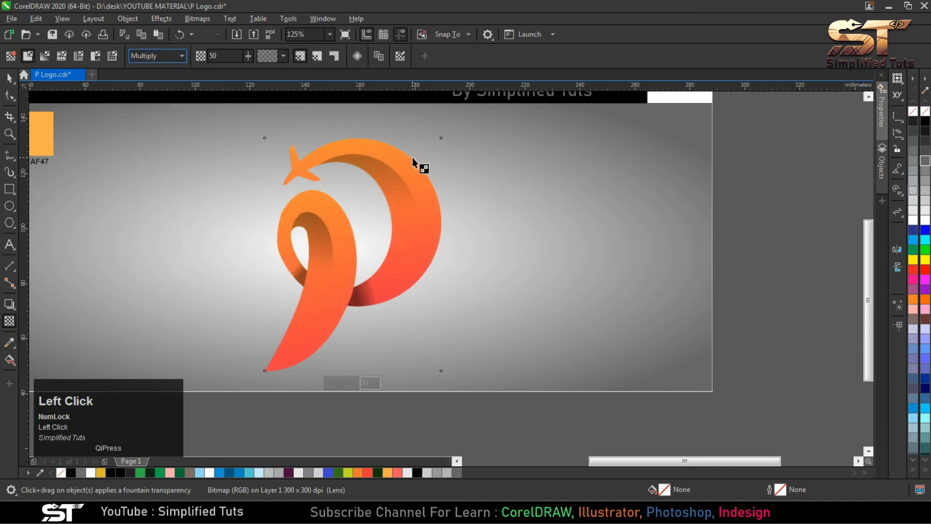
click(6, 79)
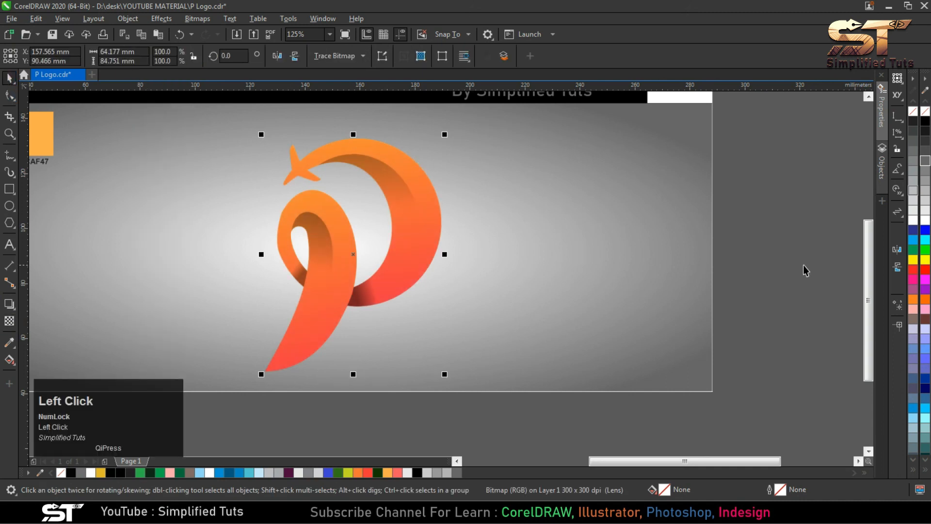
click(796, 280)
Add the text "Plz Subscribe / If You Like / My Video" on three lines in 24 pt Arial beside the logo
scroll(452, 303, down, 3)
drag(646, 397, 115, 140)
key(shift+F2)
click(9, 244)
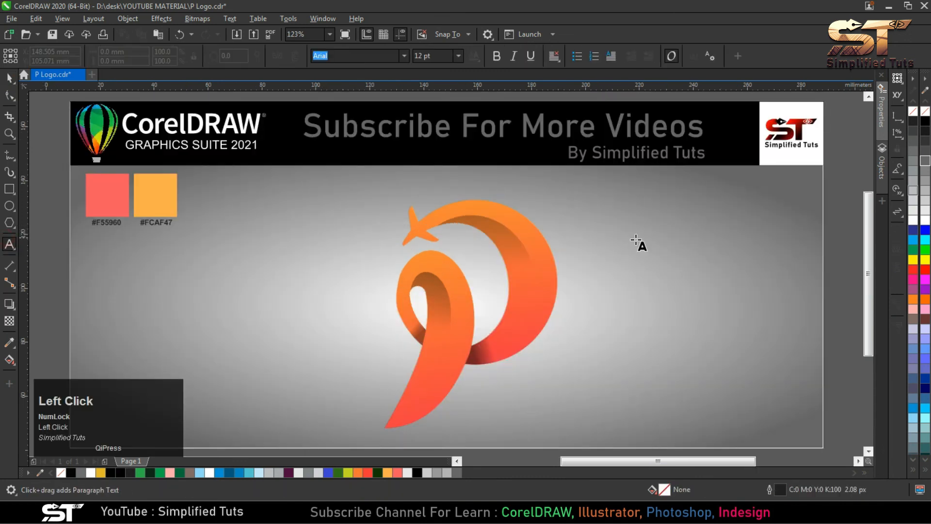
click(620, 237)
text(Plz Subscribe If)
key(Return)
text(If)
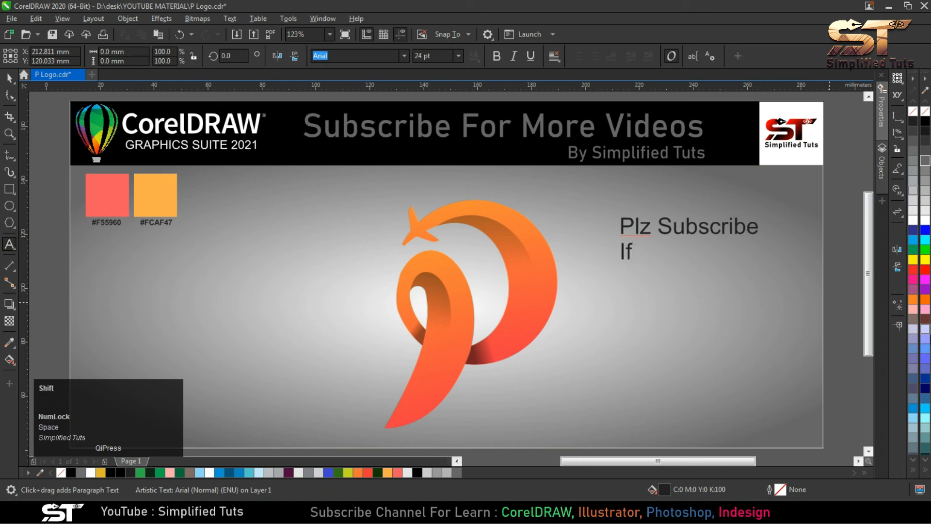
text( You Like)
key(Return)
text(My Video)
click(9, 77)
Preview the finished artwork in full screen
click(139, 136)
key(ctrl+a)
key(F9)
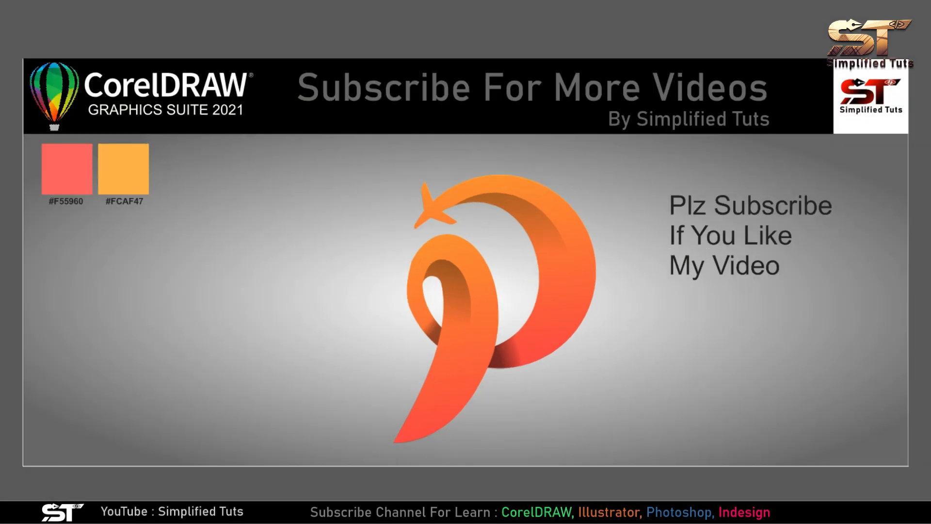